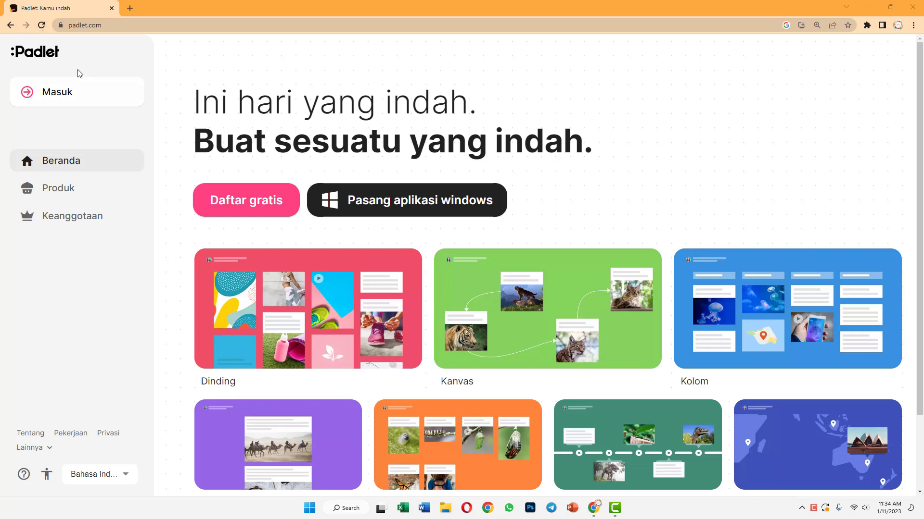
# Look over the padlet.com home page
pyautogui.click(109, 25)
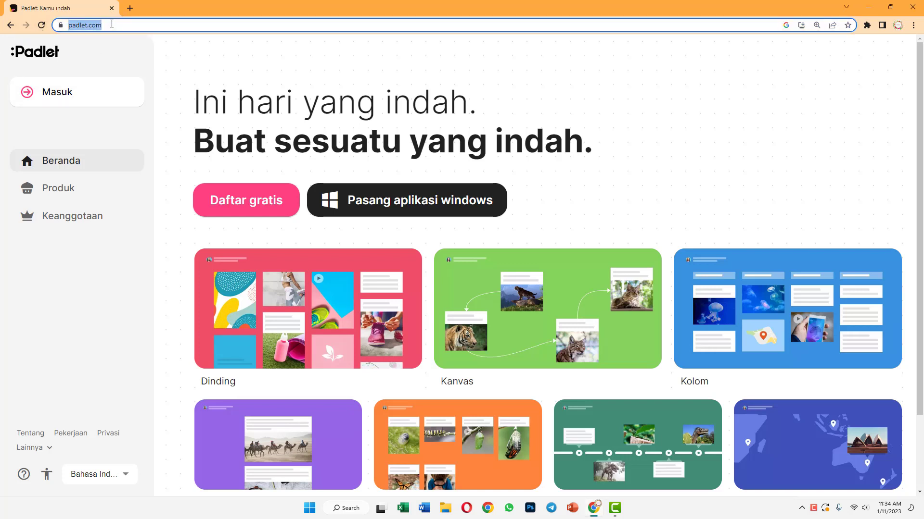
pyautogui.click(111, 24)
pyautogui.click(198, 52)
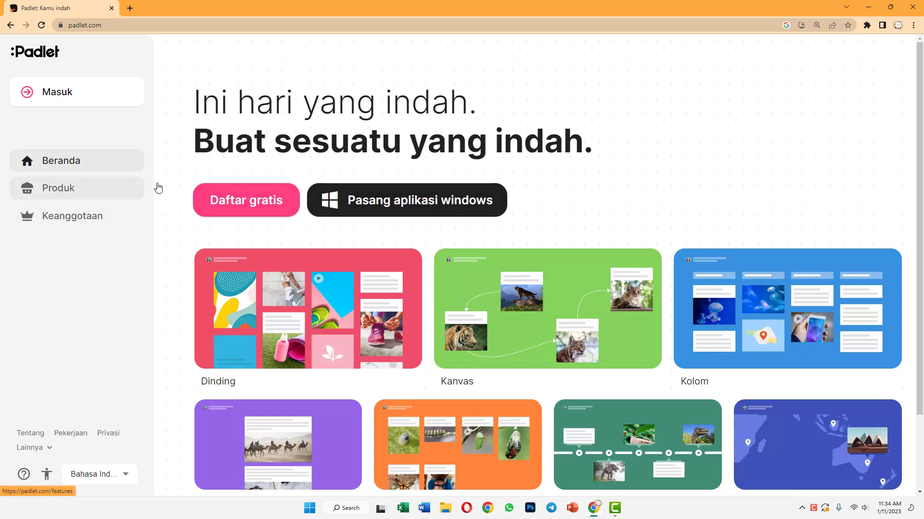
pyautogui.scroll(-2, 318, 226)
pyautogui.scroll(2, 315, 229)
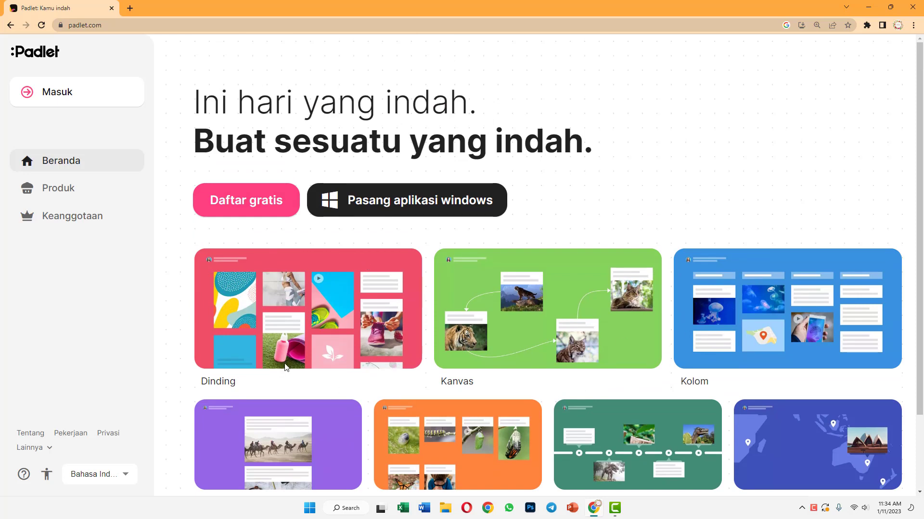
pyautogui.scroll(-2, 306, 411)
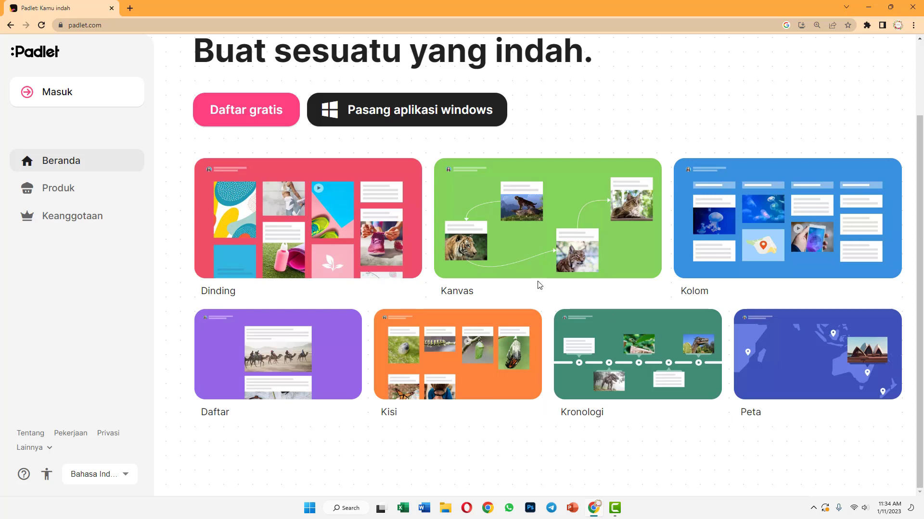
pyautogui.scroll(1, 117, 220)
pyautogui.scroll(1, 114, 217)
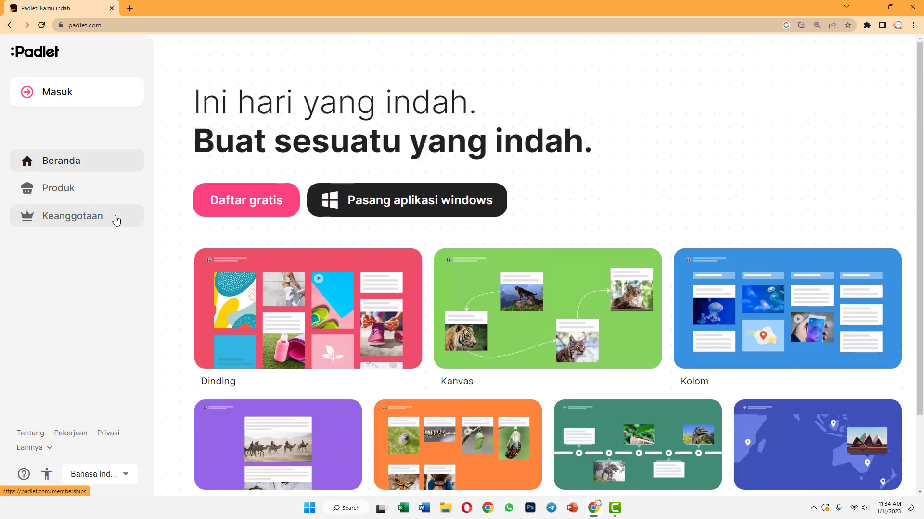
# Sign in to Padlet with a Google account and start a new padlet
pyautogui.click(43, 95)
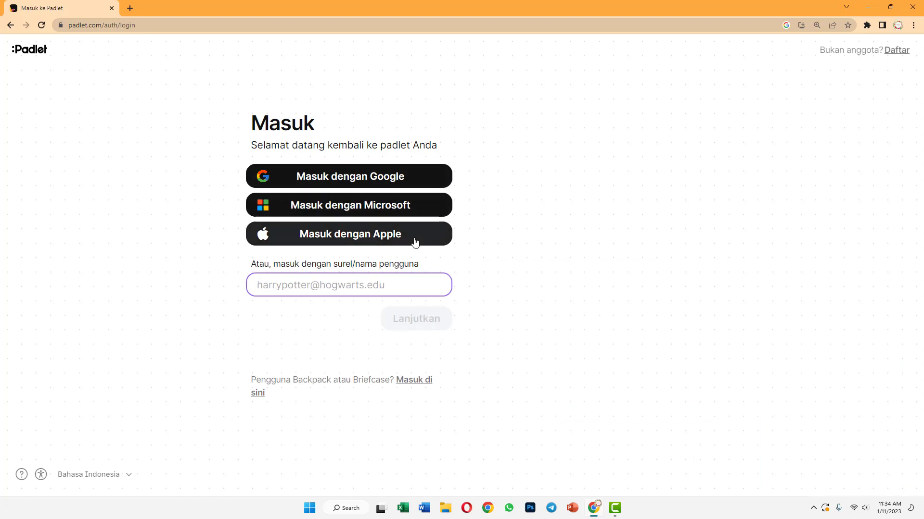
pyautogui.click(313, 185)
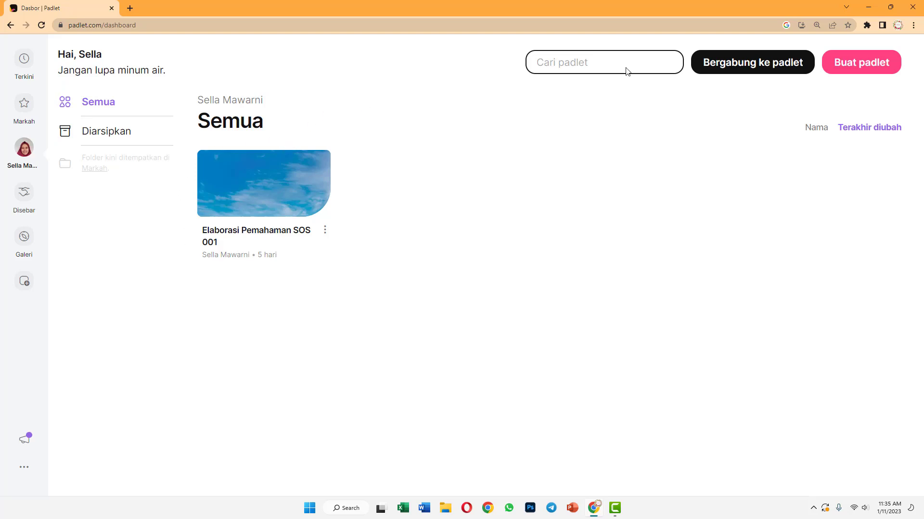
pyautogui.click(835, 66)
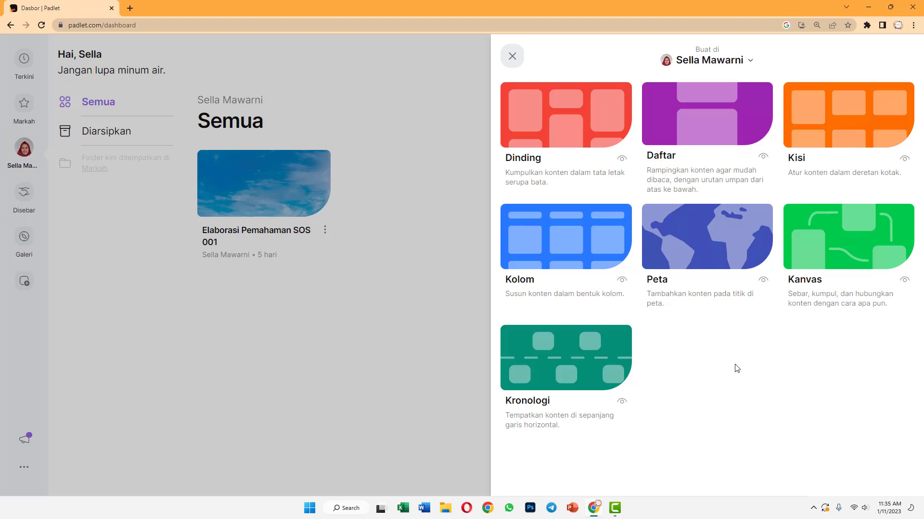
# Create the new padlet with the Dinding (wall) layout
pyautogui.click(559, 142)
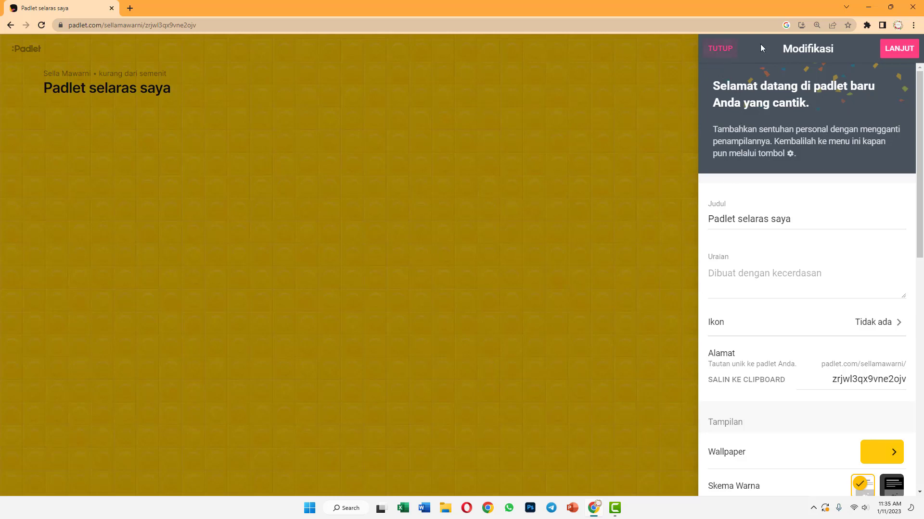
# Replace the default title 'Padlet selaras saya' with 'Brainstorming Sosiologi'
pyautogui.scroll(-2, 842, 138)
pyautogui.scroll(2, 817, 182)
pyautogui.moveTo(802, 219); pyautogui.dragTo(701, 235)
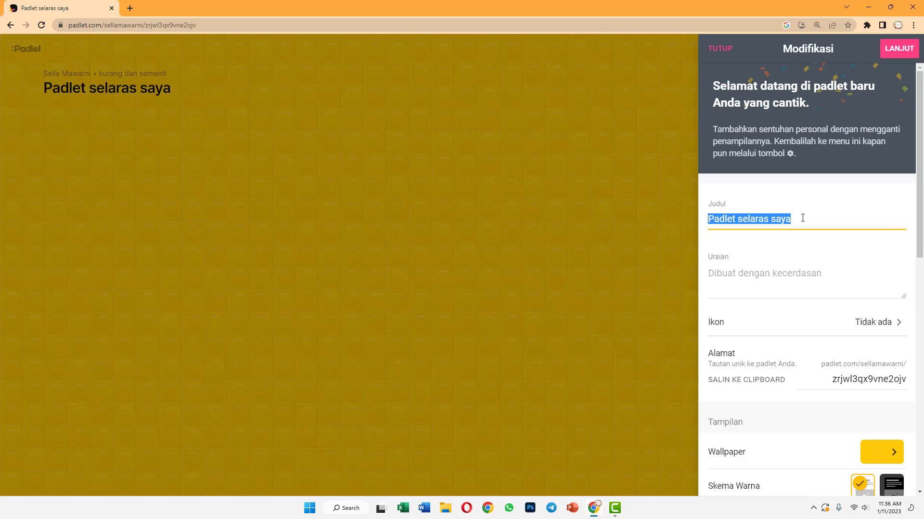
pyautogui.write('B')
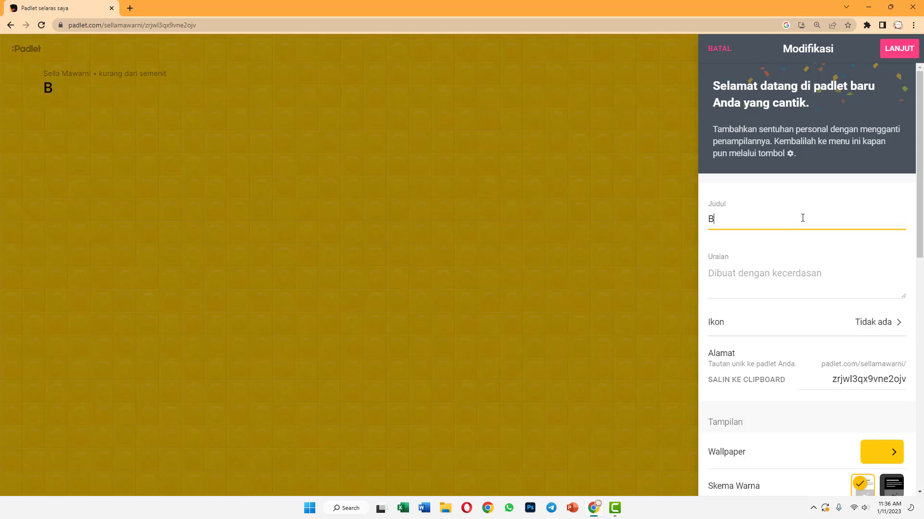
pyautogui.write('rainstorming')
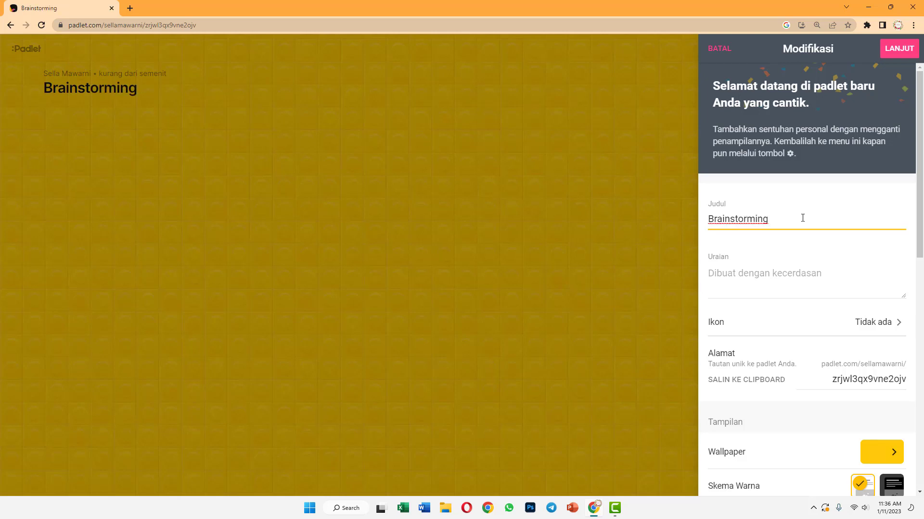
pyautogui.write(' Sosiologi')
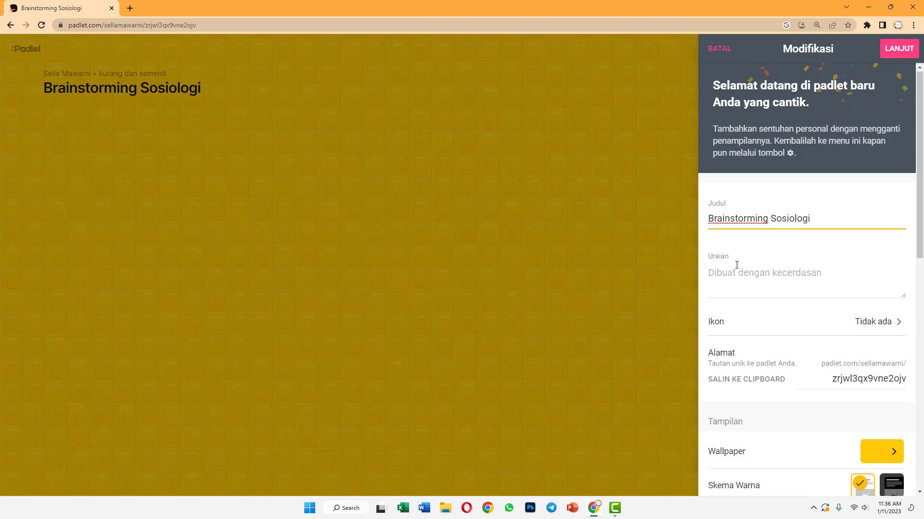
# Add the description 'Silahkan tulis nama teman yang paling aktif di kelas.' without choosing an icon
pyautogui.scroll(-1, 736, 265)
pyautogui.click(714, 232)
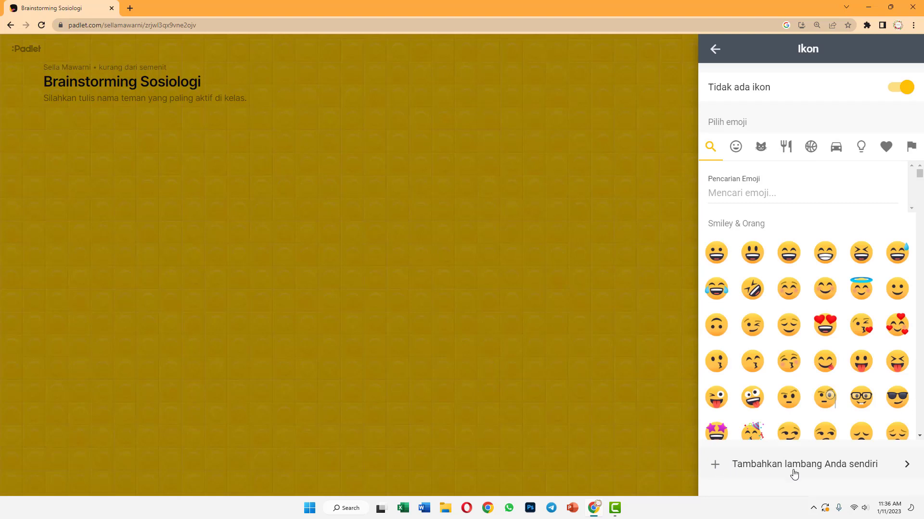
pyautogui.click(715, 49)
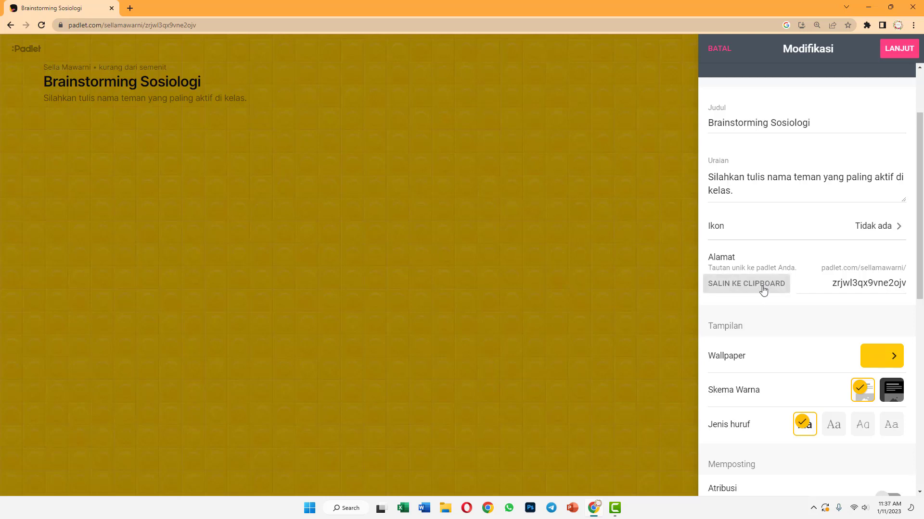
pyautogui.scroll(-1, 763, 288)
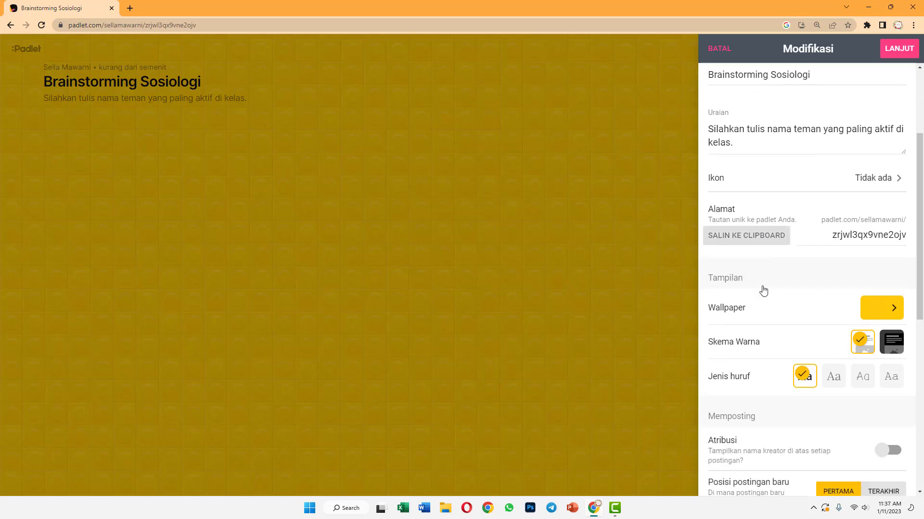
# Set the board wallpaper to the Lake Eyre photo
pyautogui.click(882, 316)
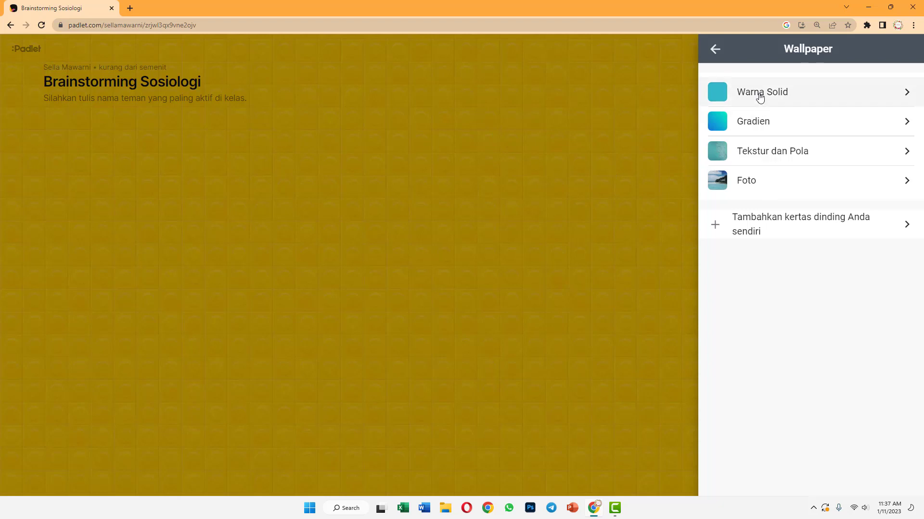
pyautogui.click(769, 181)
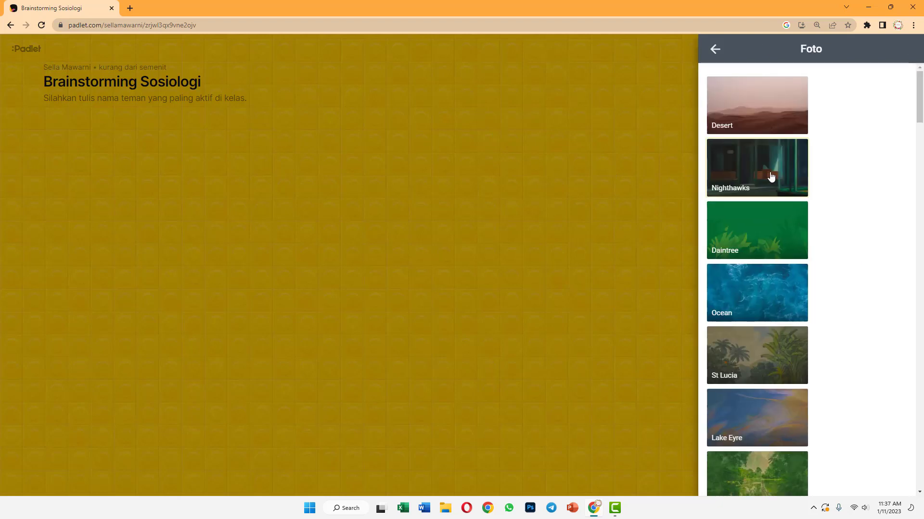
pyautogui.scroll(-3, 770, 264)
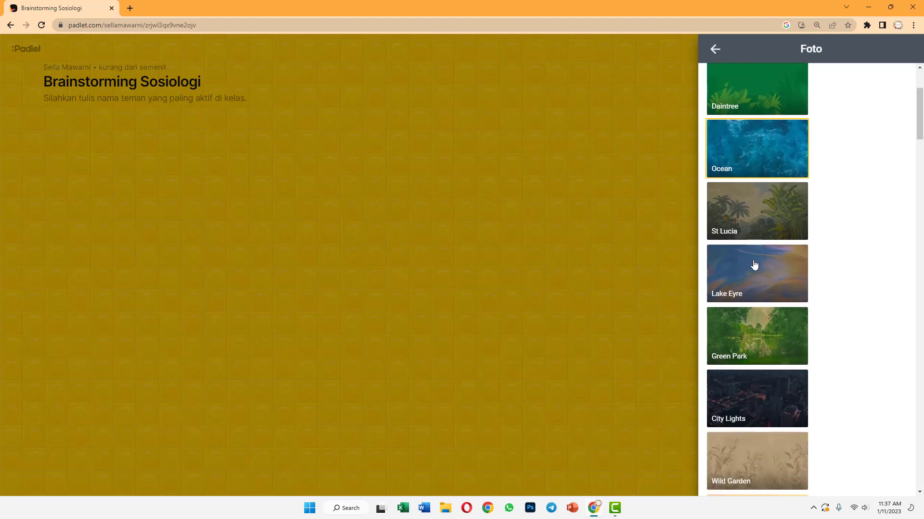
pyautogui.click(773, 288)
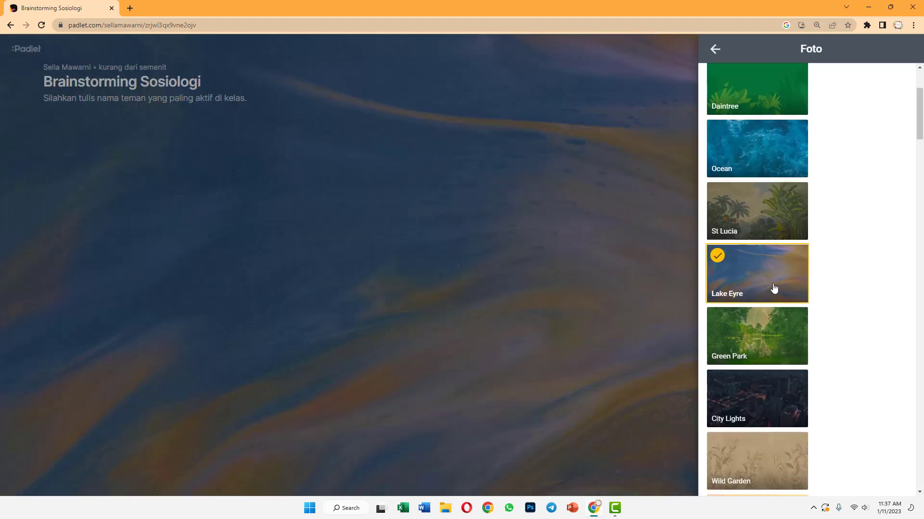
pyautogui.scroll(-3, 780, 402)
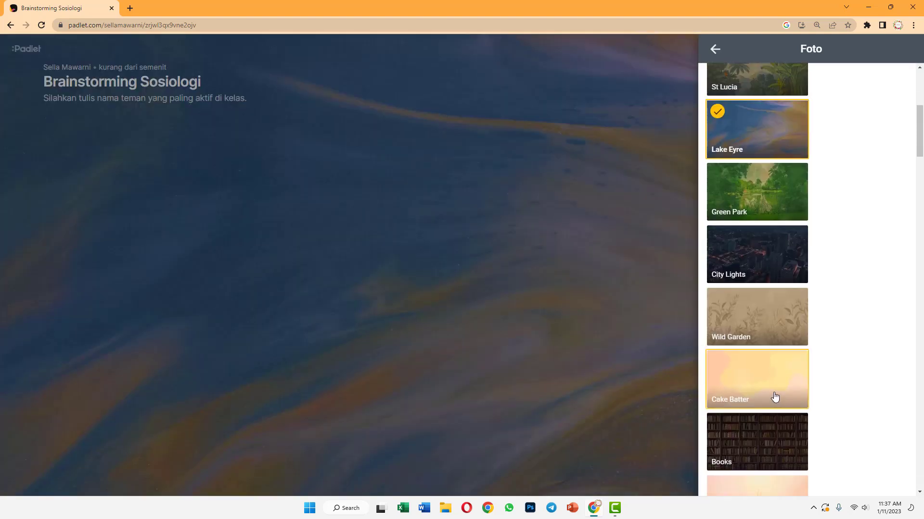
pyautogui.scroll(-8, 742, 324)
pyautogui.scroll(14, 743, 320)
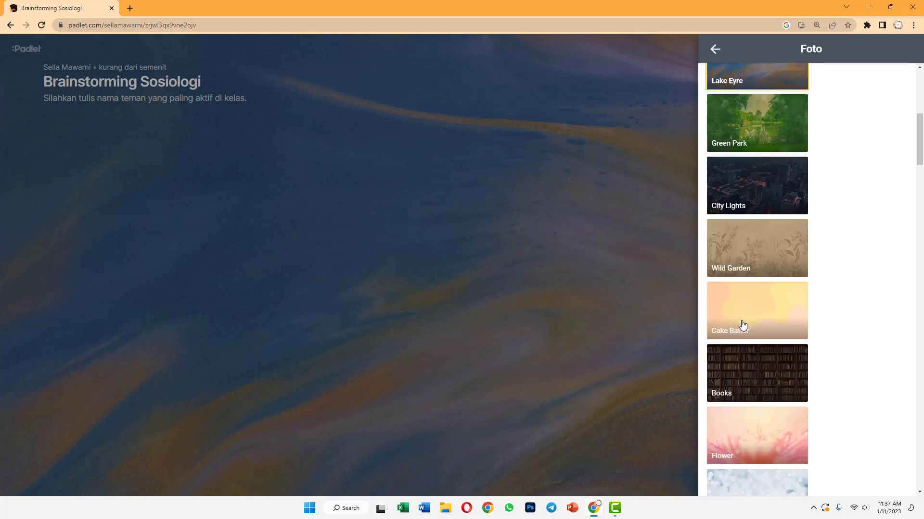
pyautogui.click(715, 49)
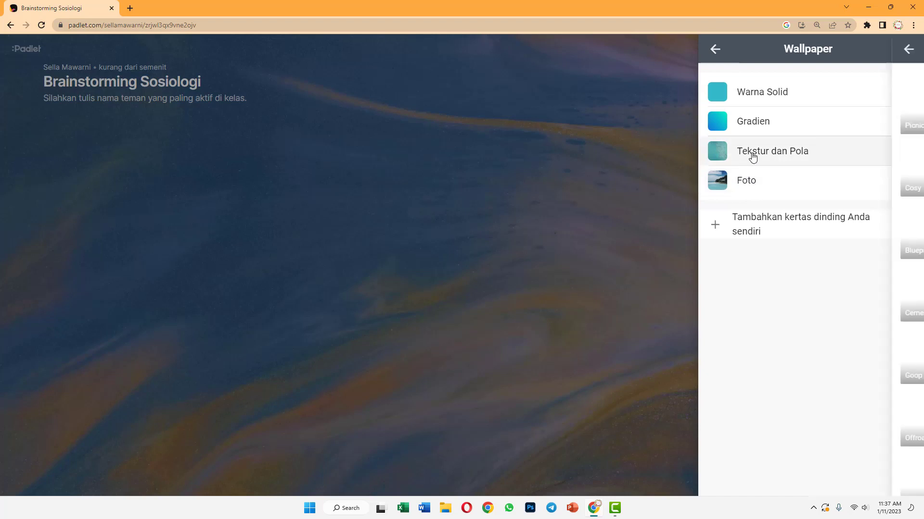
# Browse the Tekstur dan Pola, Gradien and Warna Solid wallpaper categories without choosing one
pyautogui.click(753, 154)
pyautogui.scroll(-1, 735, 237)
pyautogui.scroll(-4, 727, 154)
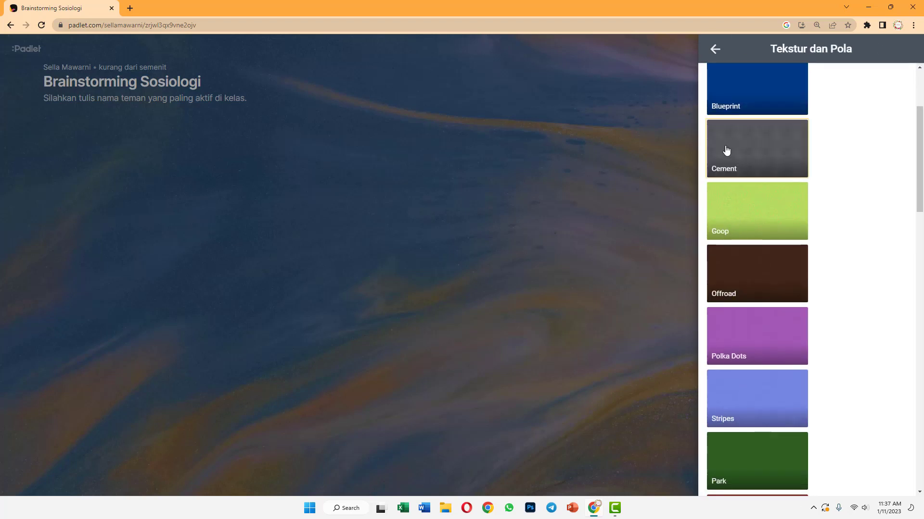
pyautogui.click(716, 50)
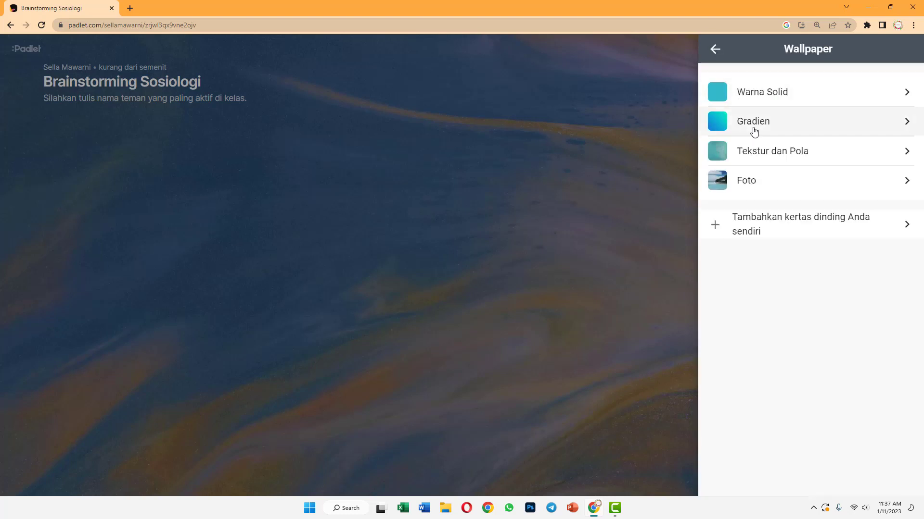
pyautogui.click(754, 133)
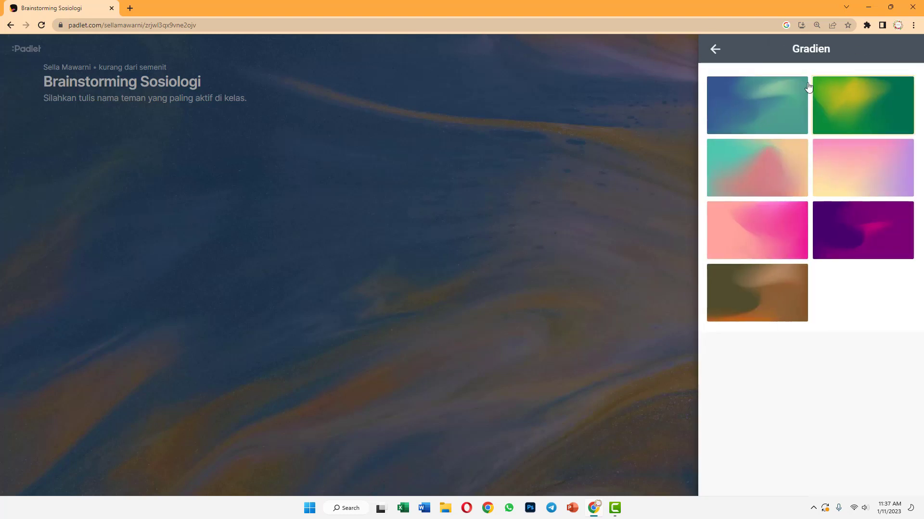
pyautogui.click(714, 51)
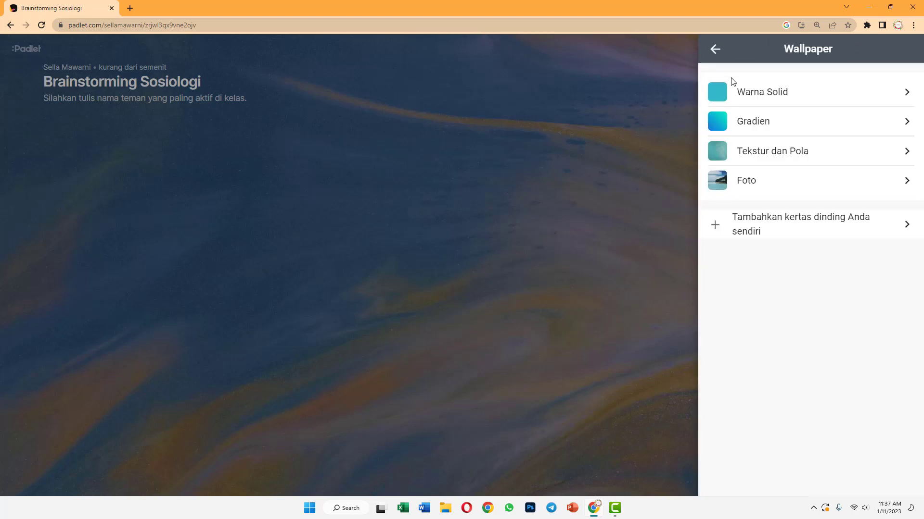
pyautogui.click(738, 91)
pyautogui.scroll(-9, 734, 333)
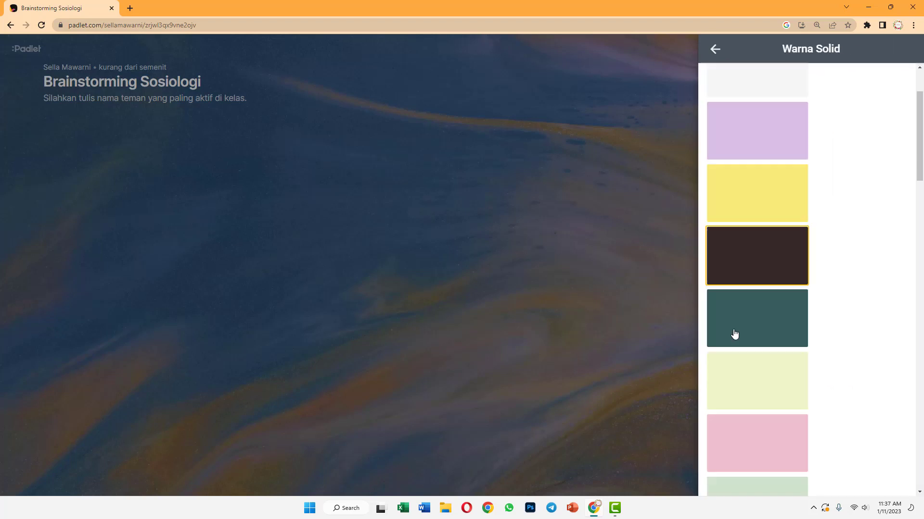
pyautogui.click(717, 50)
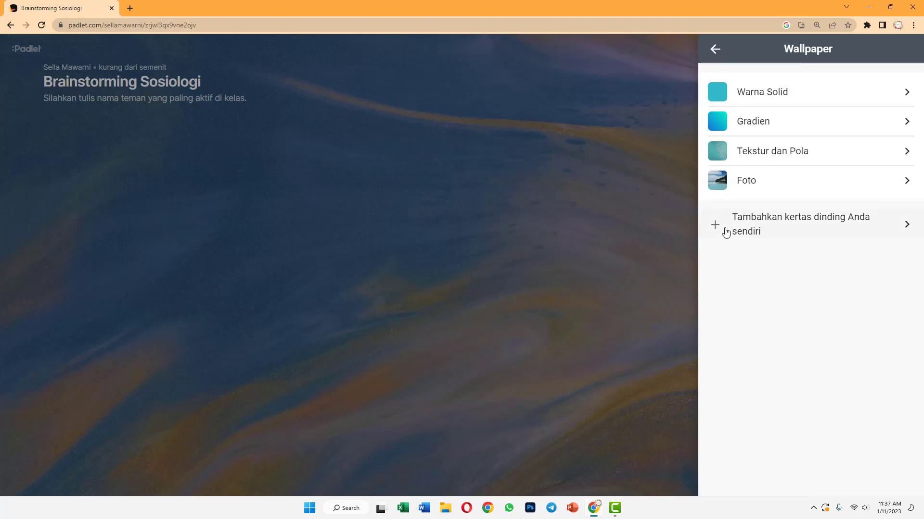
# Upload the truck photo 645556474.jpg from the Pictures folder as a custom wallpaper
pyautogui.click(759, 234)
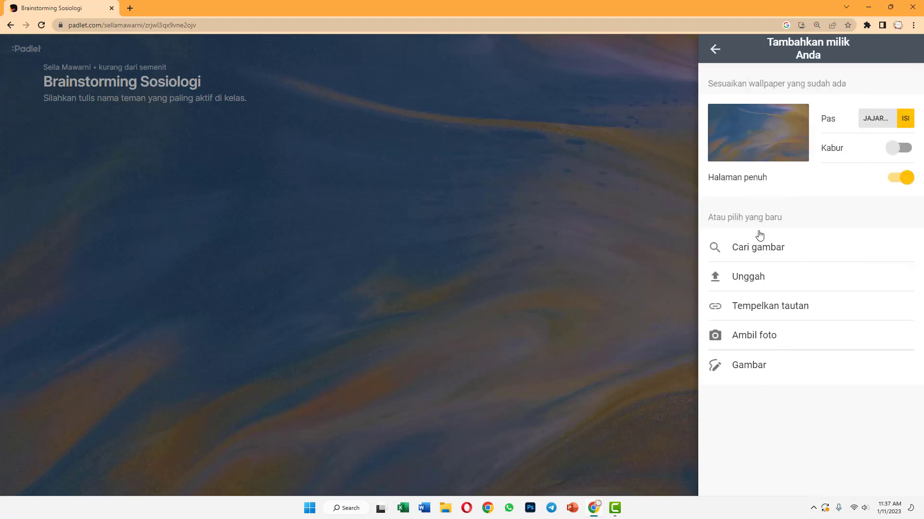
pyautogui.click(745, 286)
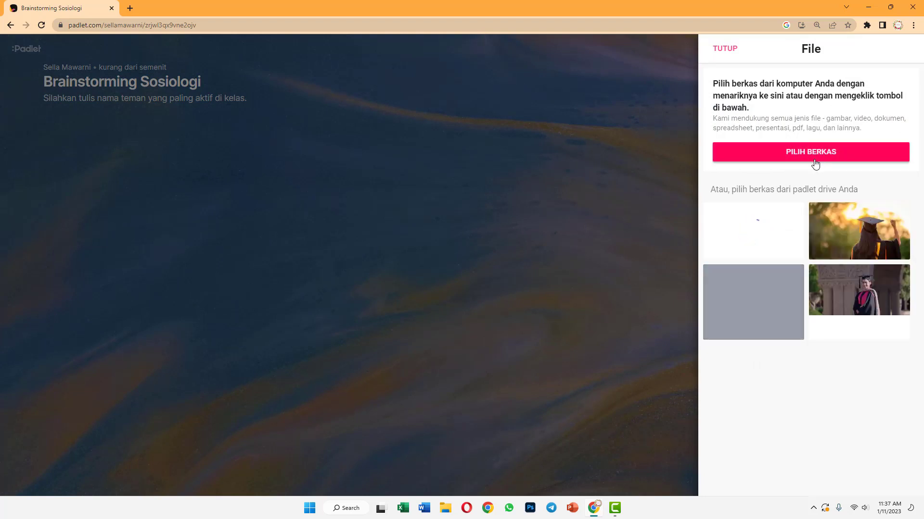
pyautogui.click(789, 155)
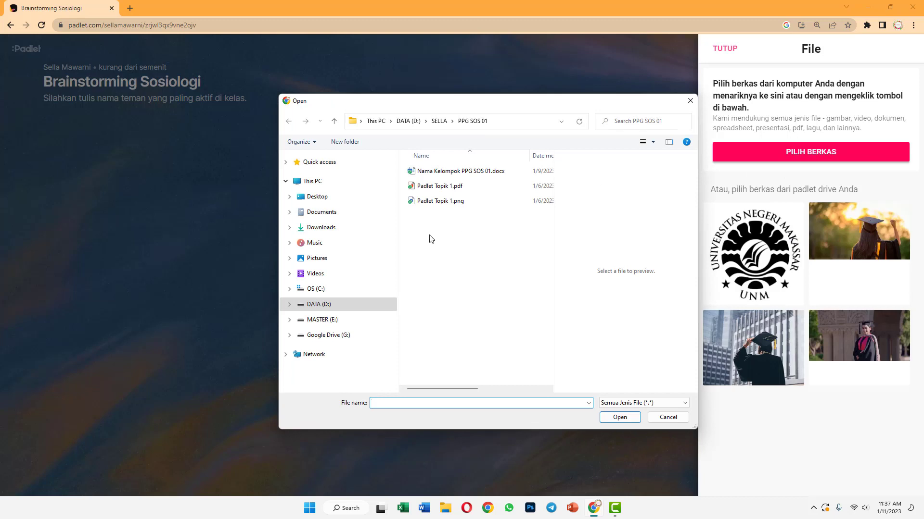
pyautogui.click(315, 258)
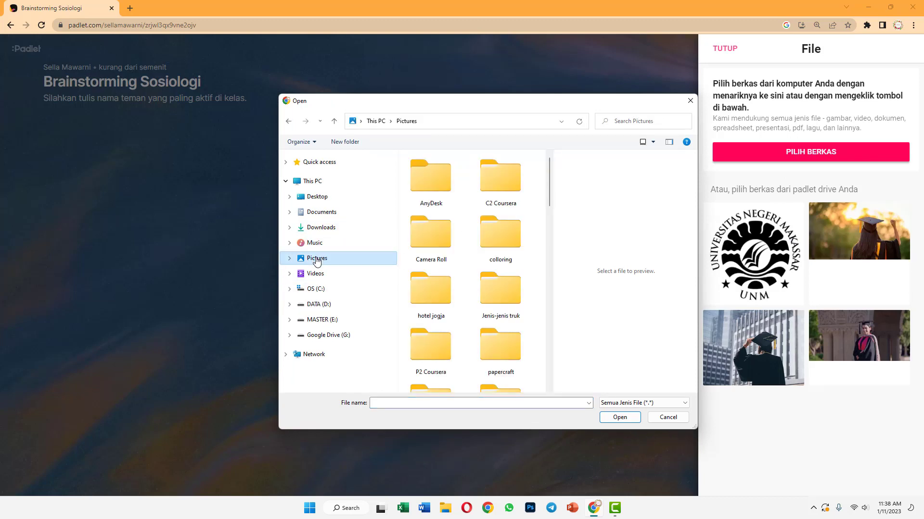
pyautogui.scroll(-3, 507, 278)
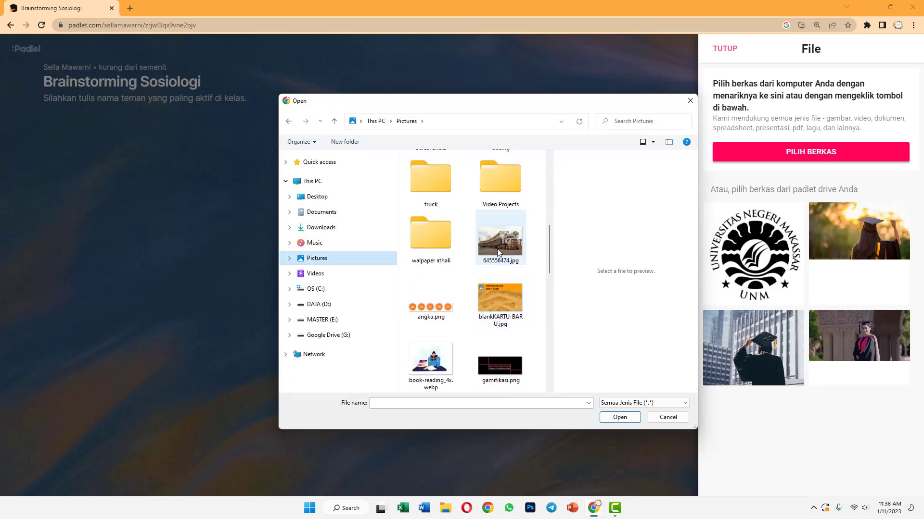
pyautogui.click(498, 256)
pyautogui.click(618, 418)
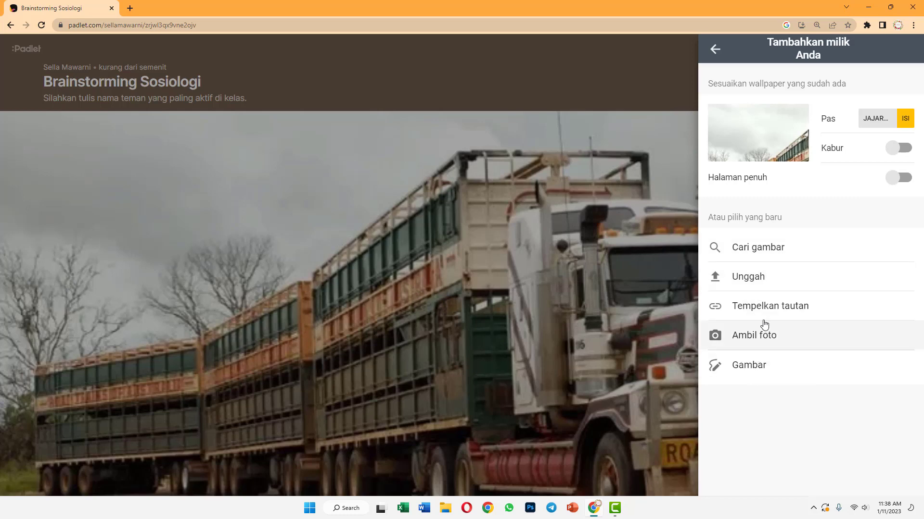
# Search images for 'ask', use the question-mark-on-wall photo as wallpaper, and return to Modifikasi
pyautogui.click(760, 257)
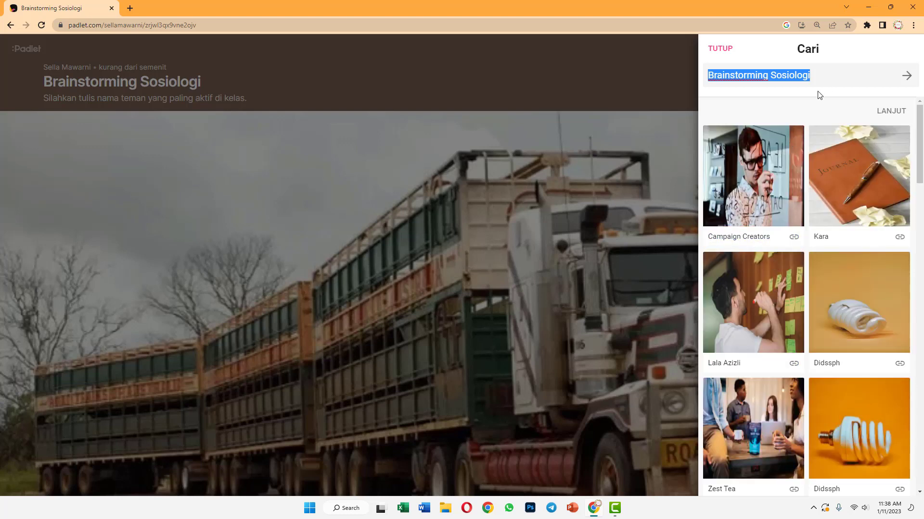
pyautogui.write('ask')
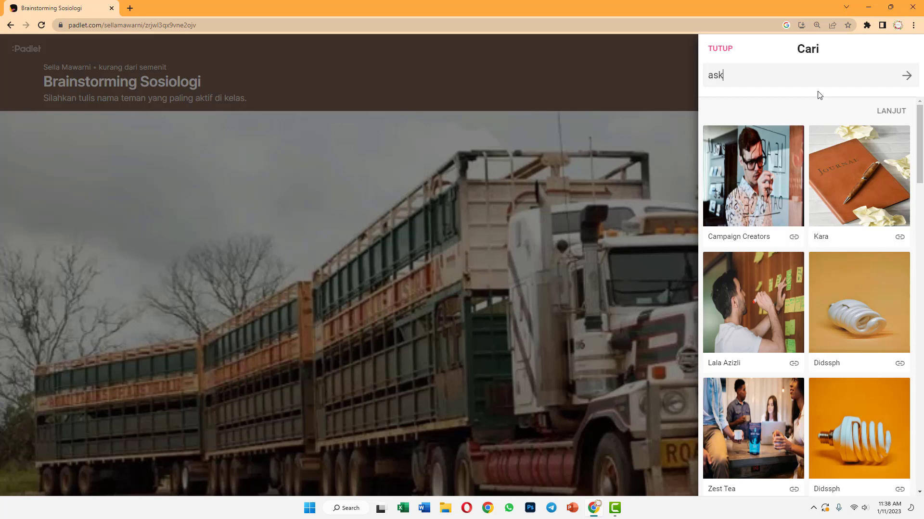
pyautogui.press('Return')
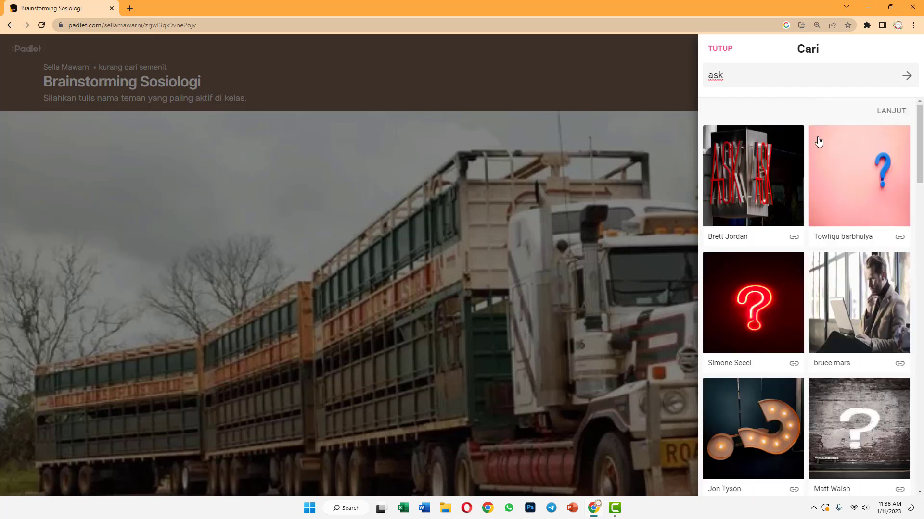
pyautogui.scroll(-5, 818, 142)
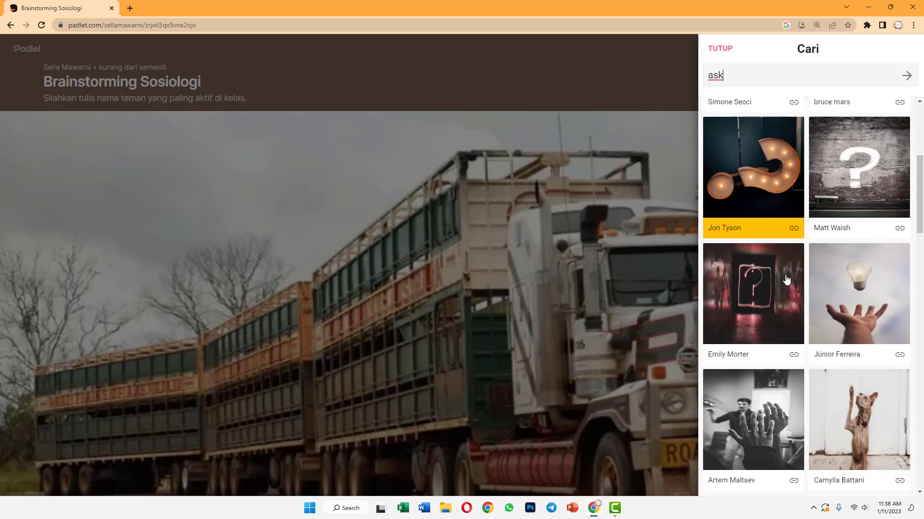
pyautogui.scroll(-6, 786, 280)
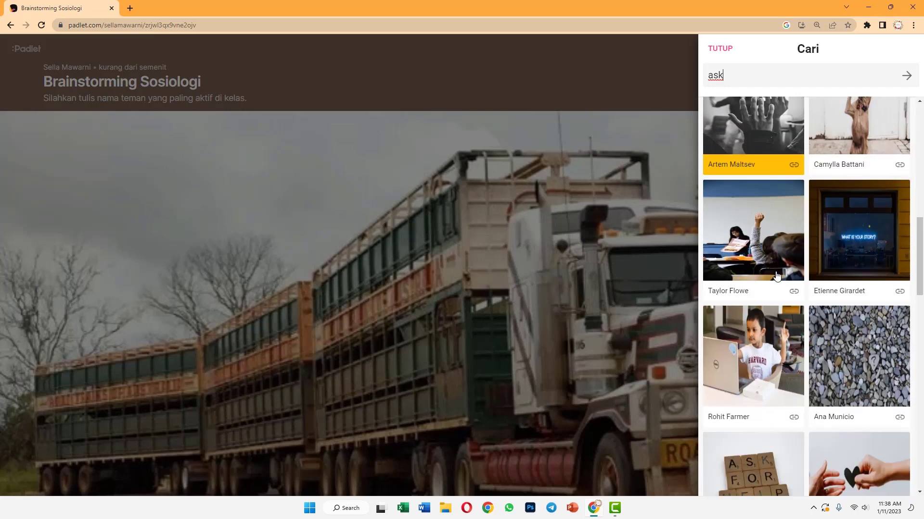
pyautogui.scroll(-2, 753, 337)
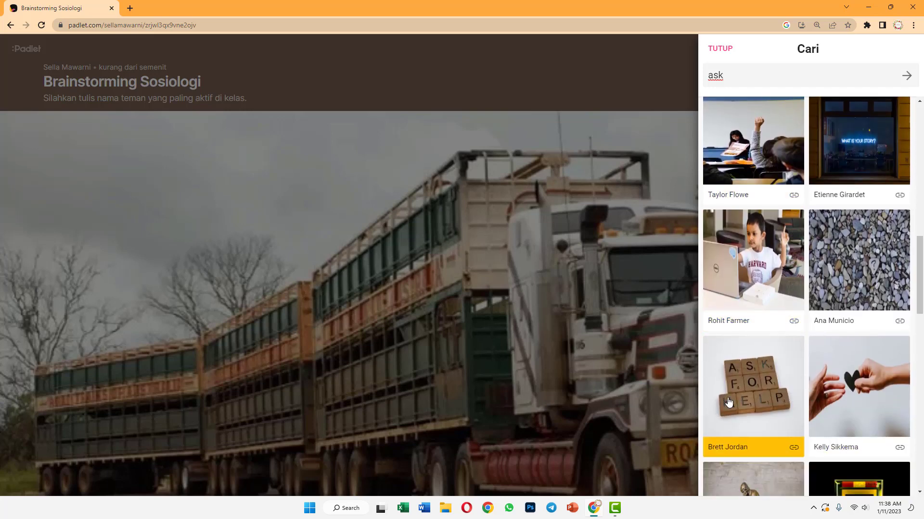
pyautogui.scroll(-7, 728, 402)
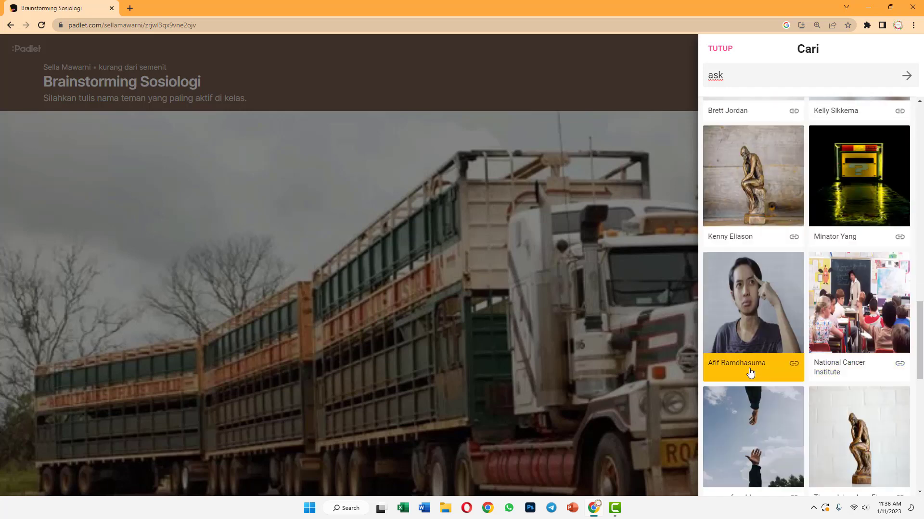
pyautogui.scroll(-7, 748, 370)
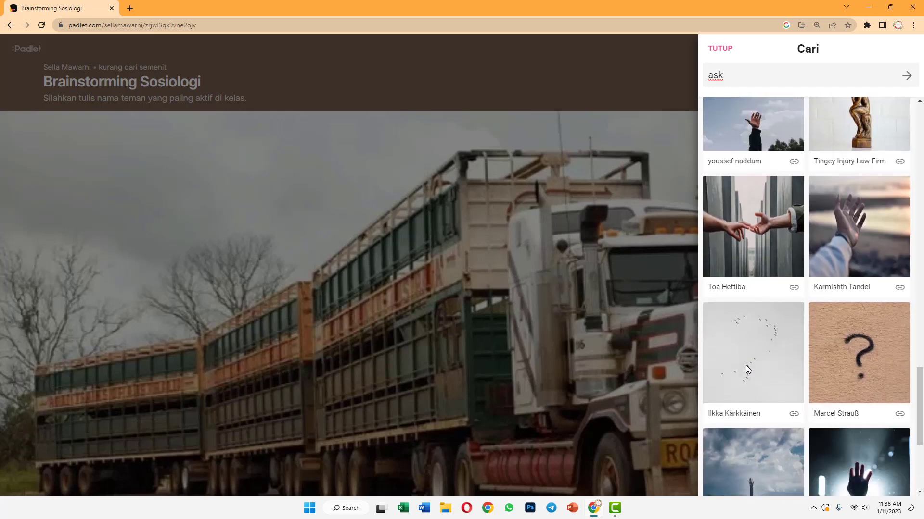
pyautogui.click(861, 345)
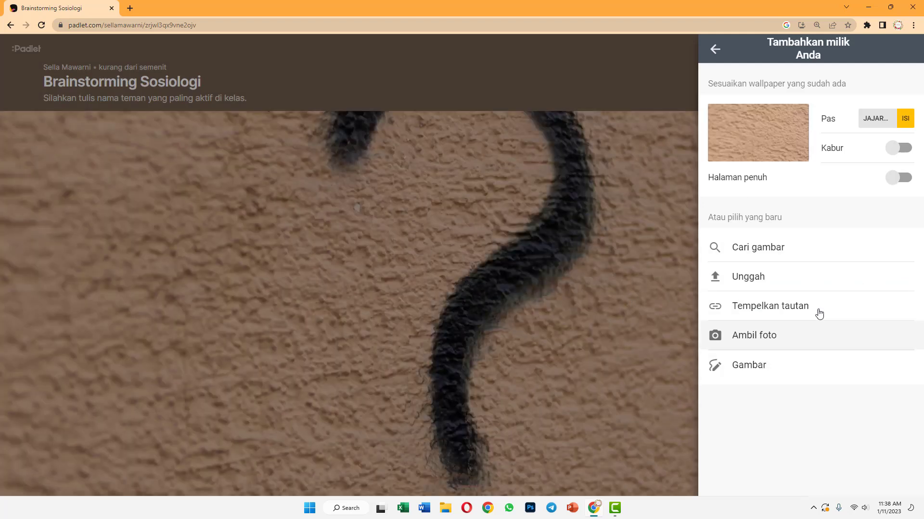
pyautogui.click(715, 49)
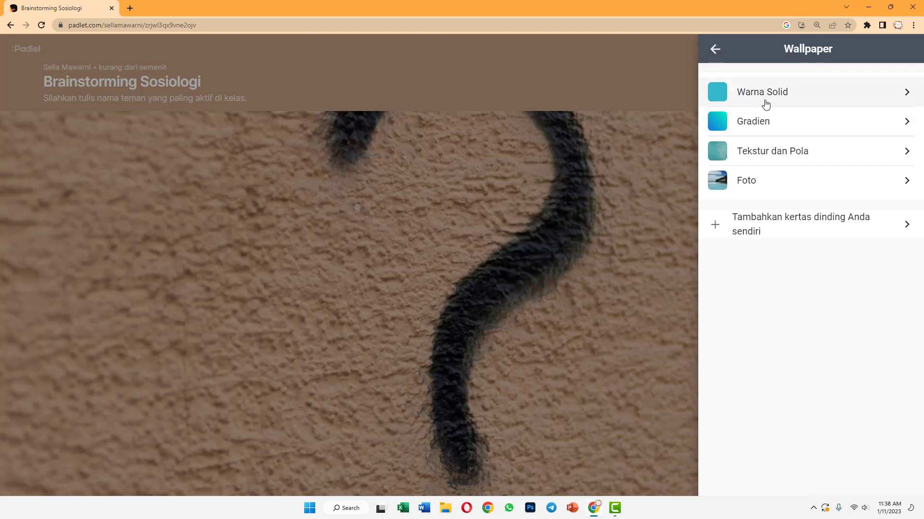
pyautogui.click(714, 51)
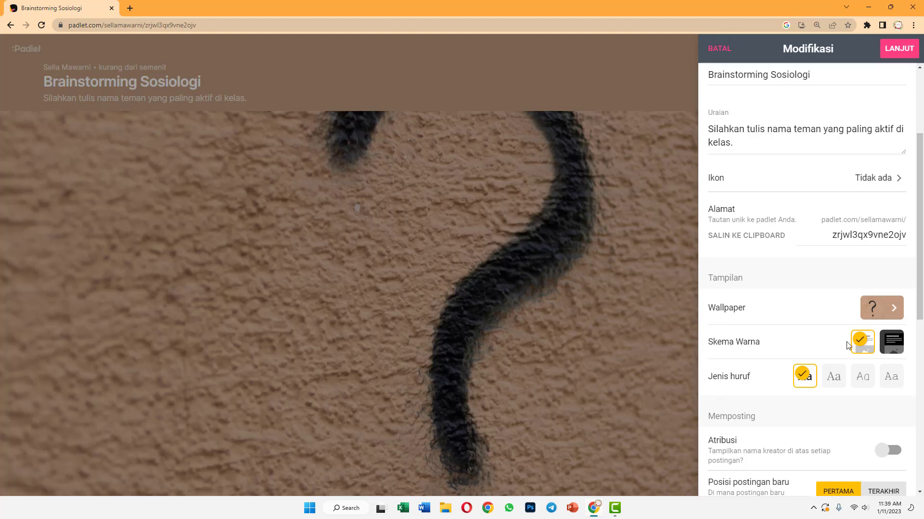
# Keep the light colour scheme and set the board font to the second, serif option
pyautogui.click(883, 341)
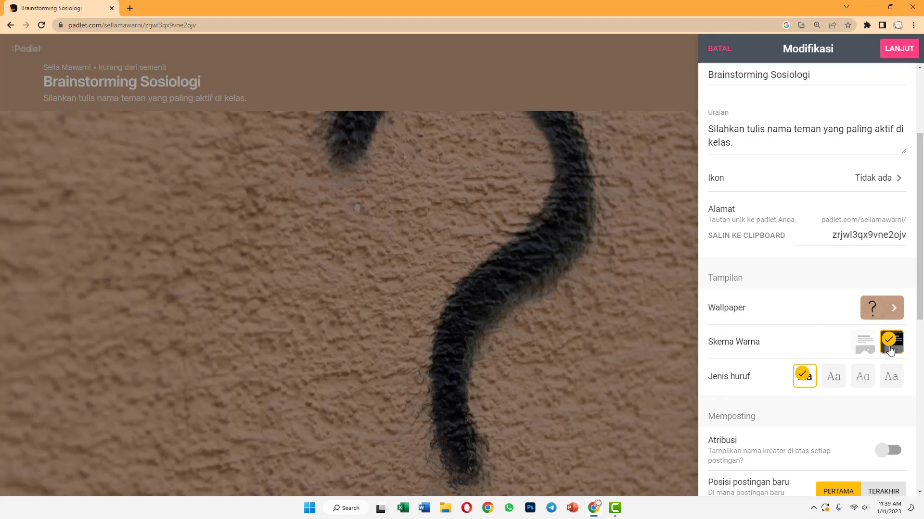
pyautogui.click(862, 346)
pyautogui.scroll(-3, 748, 244)
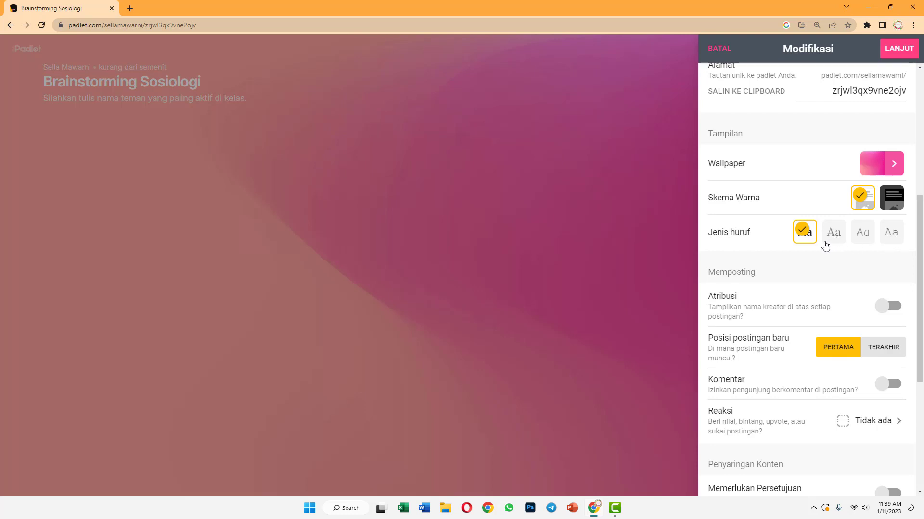
pyautogui.click(839, 240)
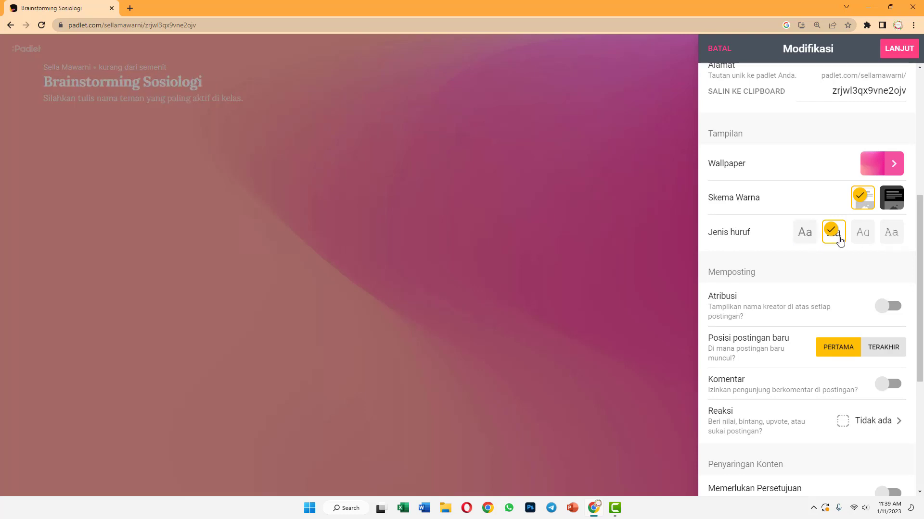
pyautogui.click(871, 241)
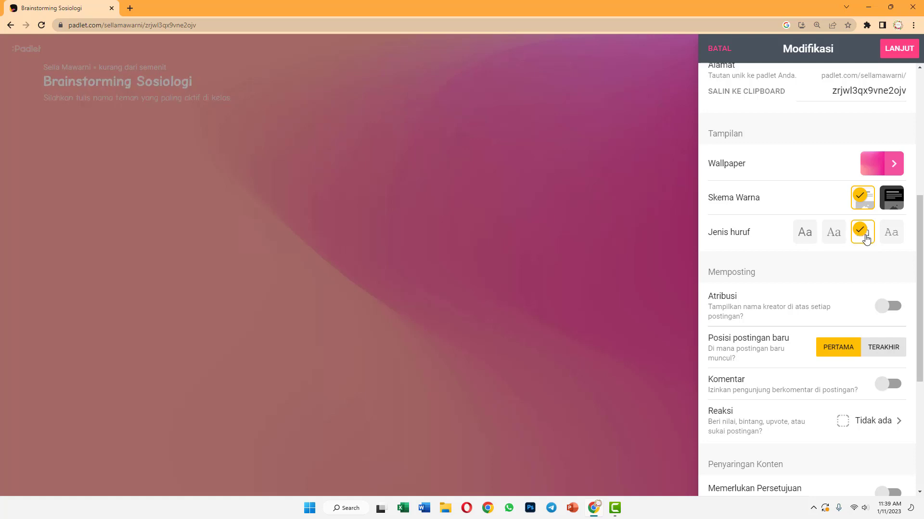
pyautogui.click(888, 243)
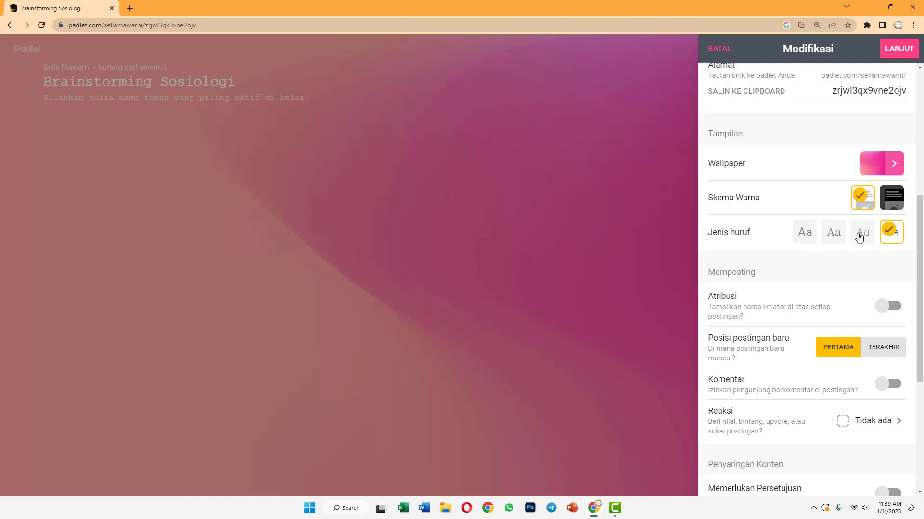
pyautogui.click(833, 236)
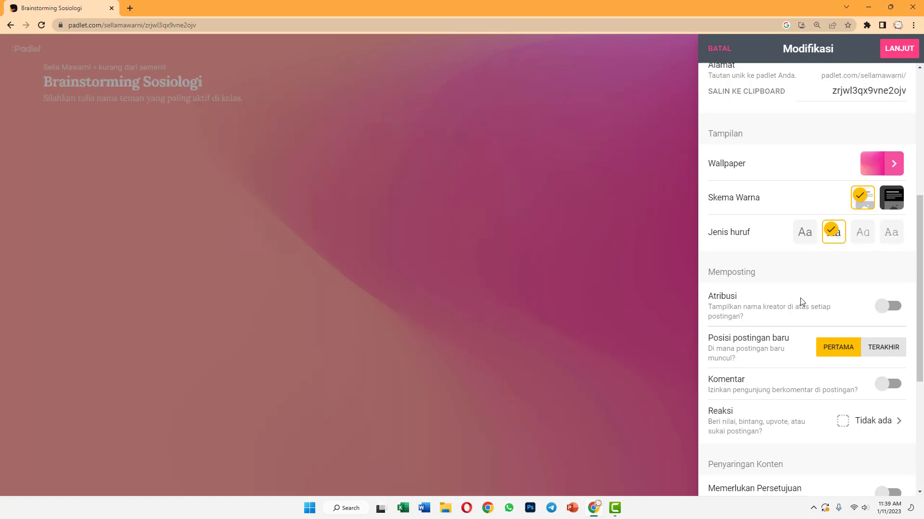
pyautogui.scroll(-1, 743, 302)
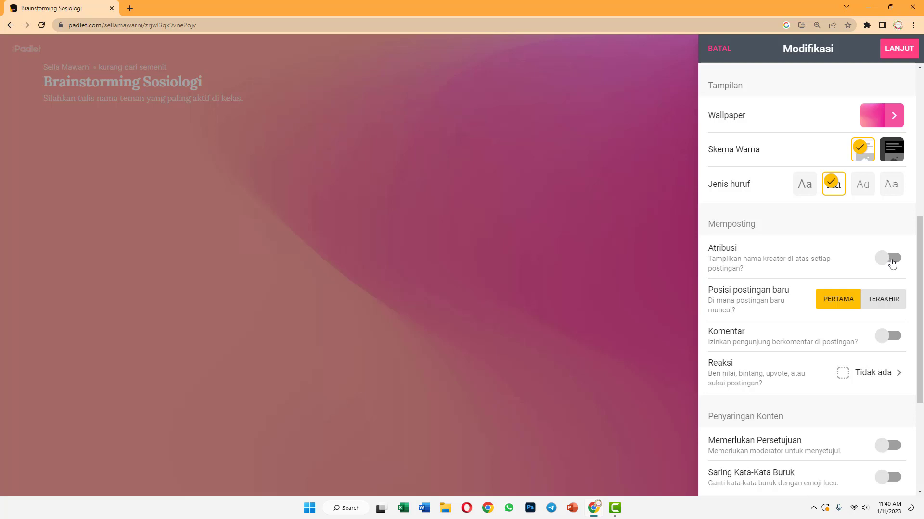
# Turn on creator attribution and place new posts last (TERAKHIR)
pyautogui.click(892, 260)
pyautogui.scroll(-1, 716, 293)
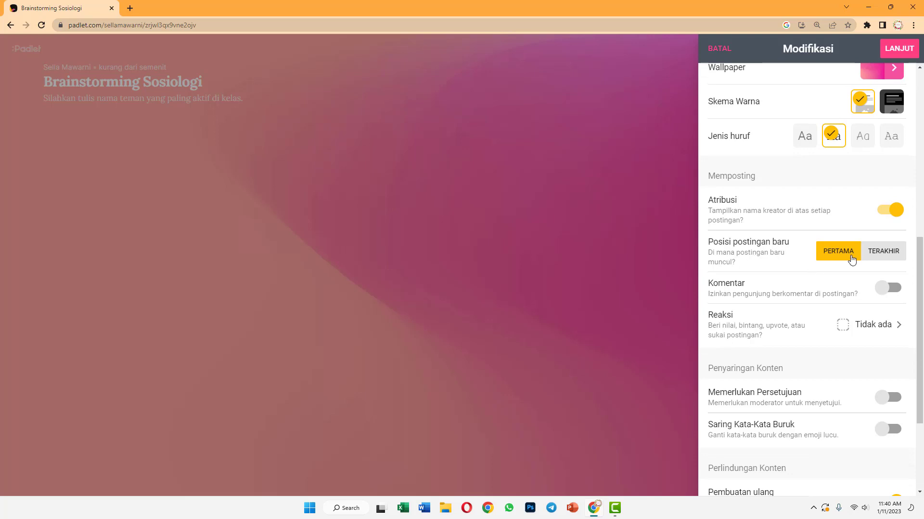
pyautogui.click(876, 255)
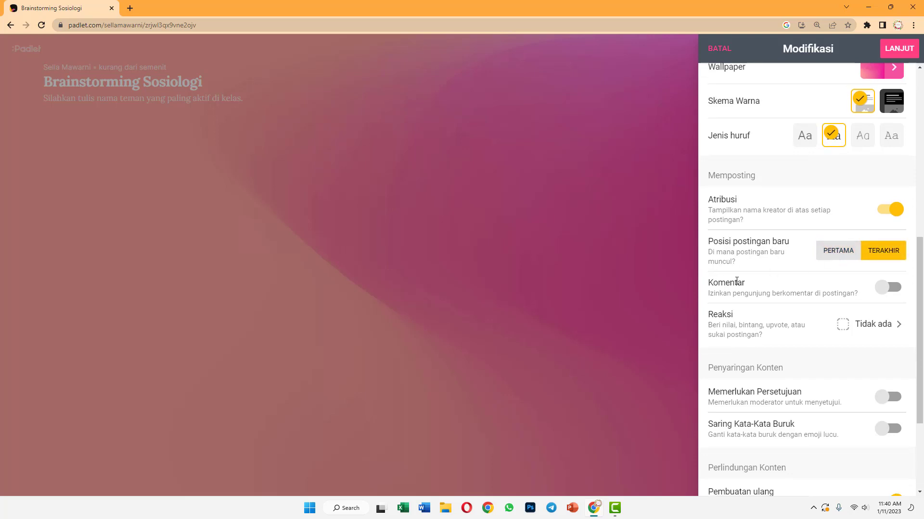
pyautogui.scroll(-2, 717, 269)
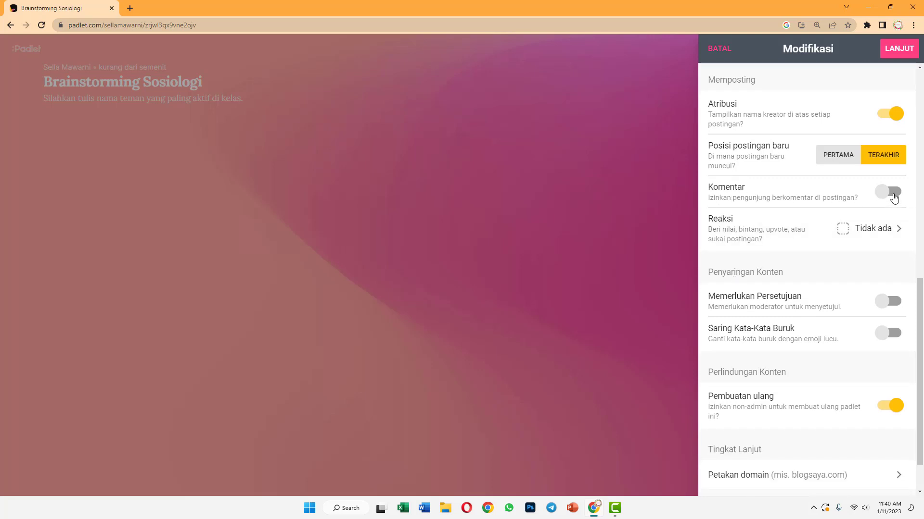
# Enable comments on posts and bring up the Reaksi options
pyautogui.click(894, 197)
pyautogui.click(894, 198)
pyautogui.click(894, 198)
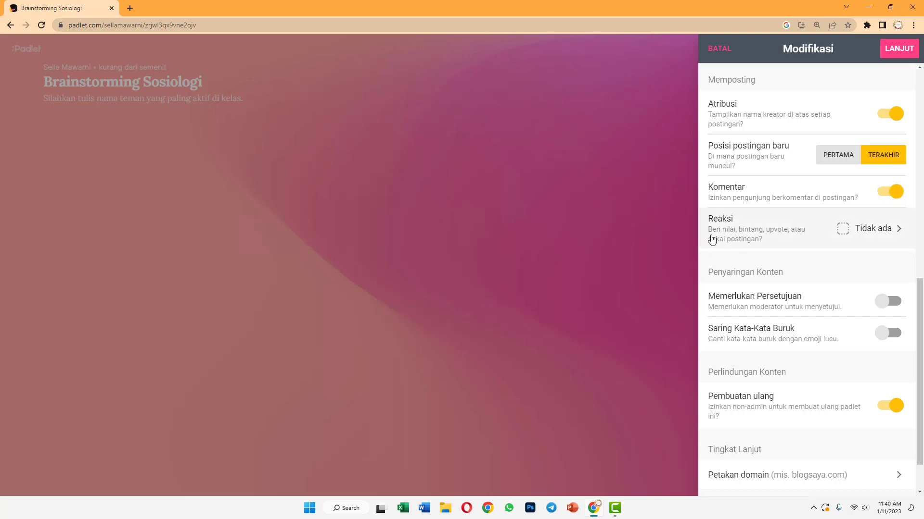
pyautogui.click(796, 227)
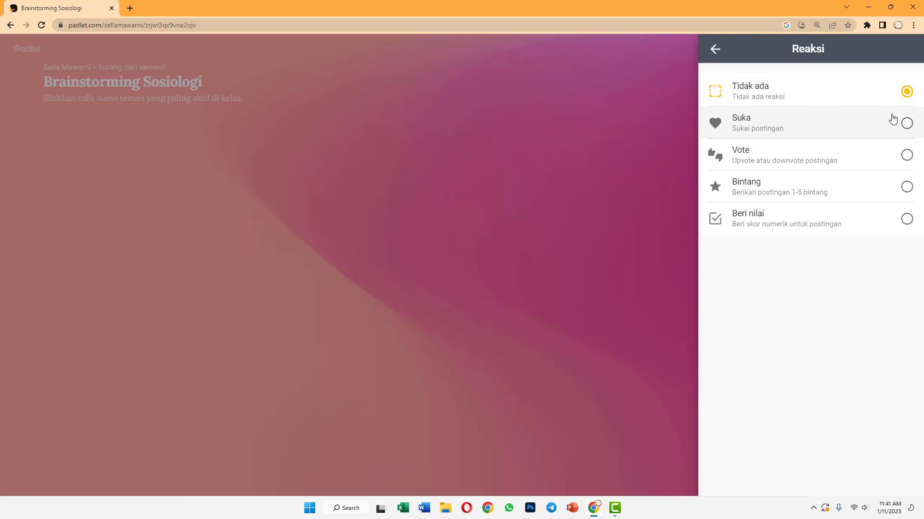
# Set post reactions to Bintang 1–5 star ratings and return to the Modifikasi settings
pyautogui.click(906, 126)
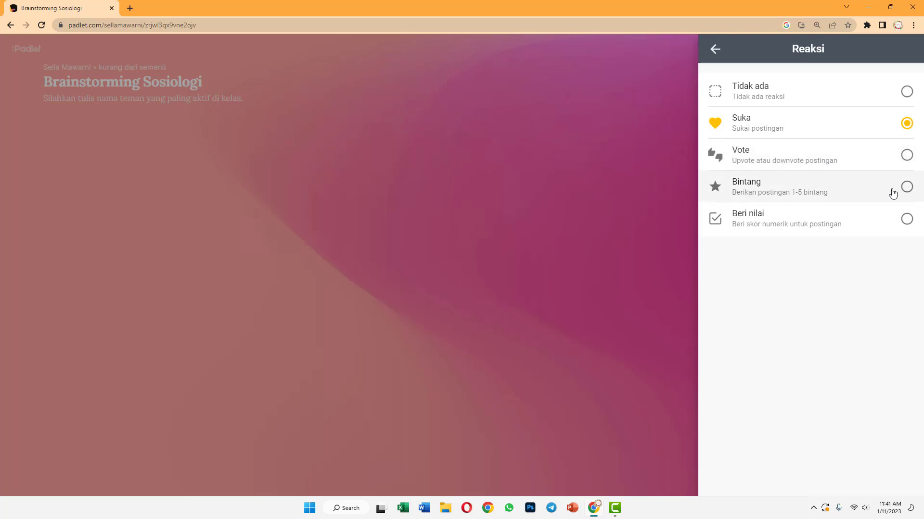
pyautogui.click(745, 228)
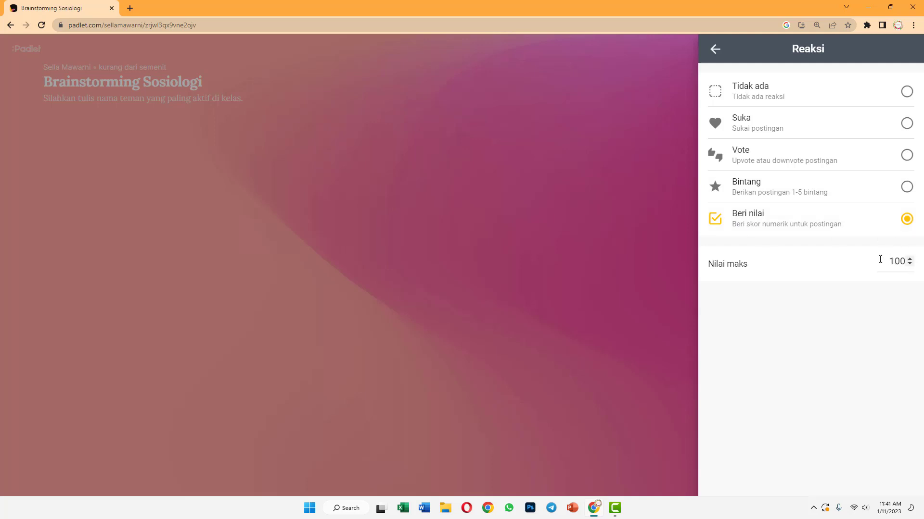
pyautogui.click(907, 188)
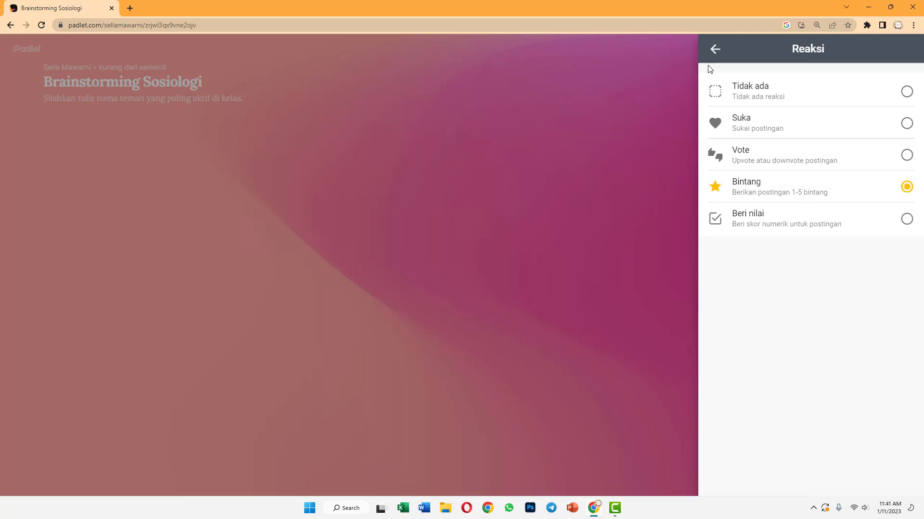
pyautogui.click(715, 49)
pyautogui.scroll(-2, 815, 292)
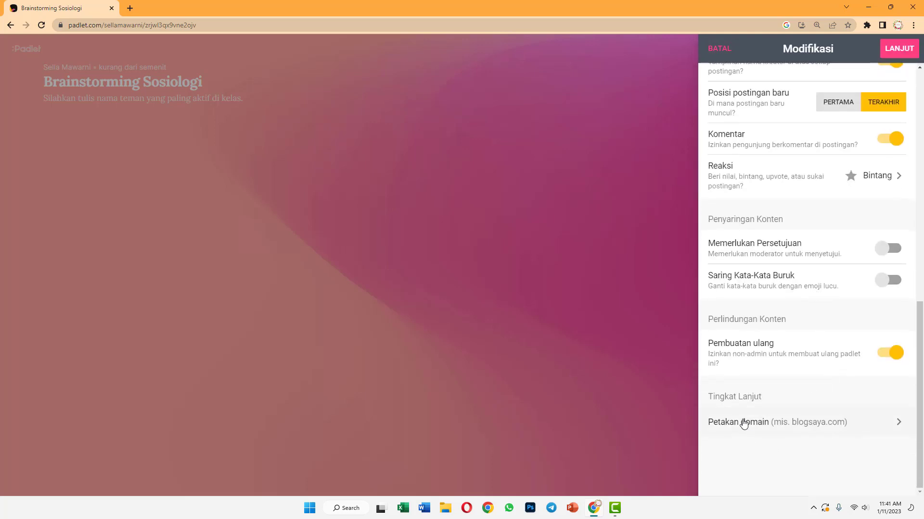
pyautogui.scroll(3, 743, 421)
pyautogui.scroll(8, 744, 417)
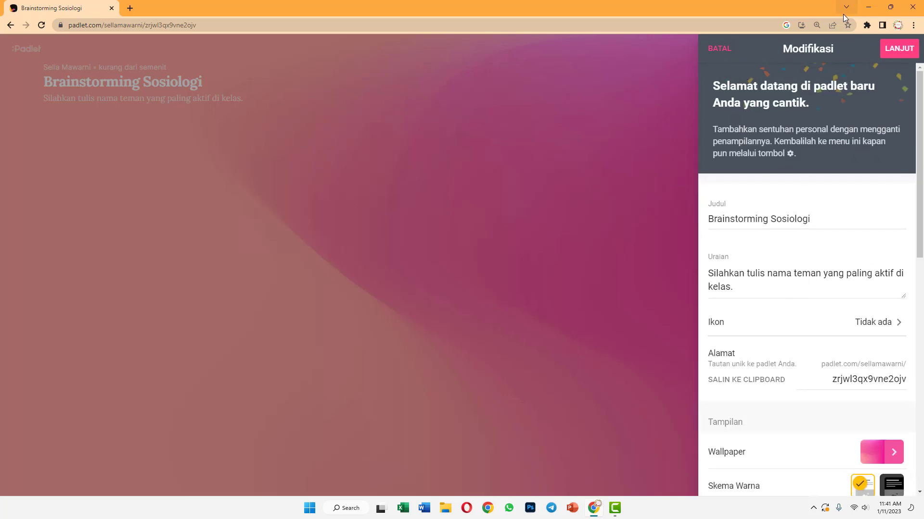
# Finish setup with LANJUT, dismiss the ready message, and discard an empty new post
pyautogui.click(897, 51)
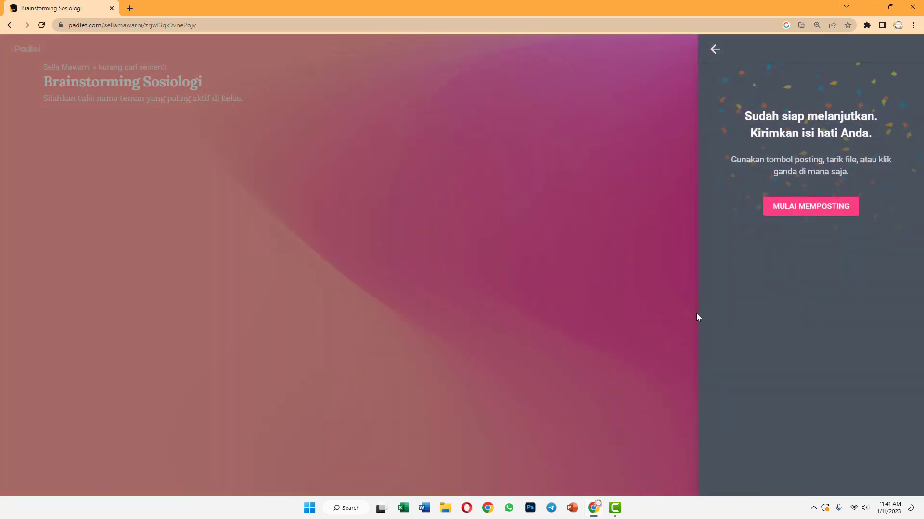
pyautogui.click(713, 53)
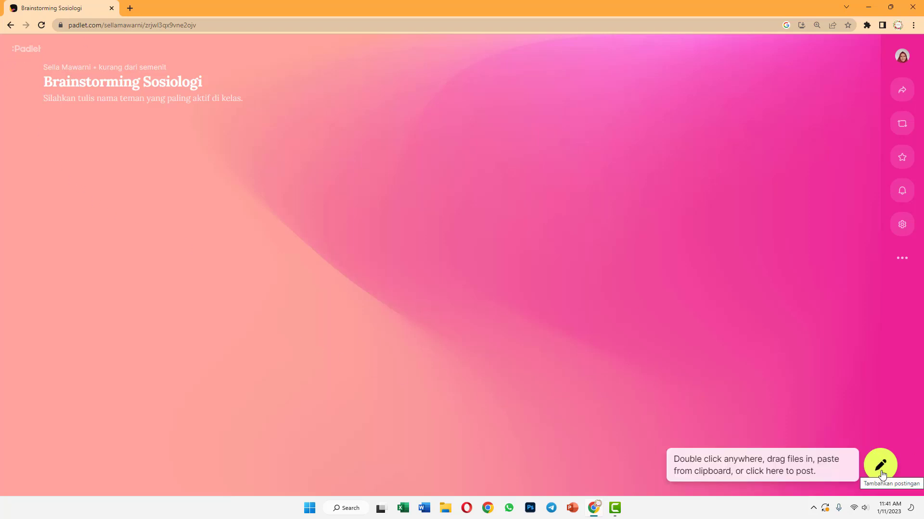
pyautogui.click(881, 465)
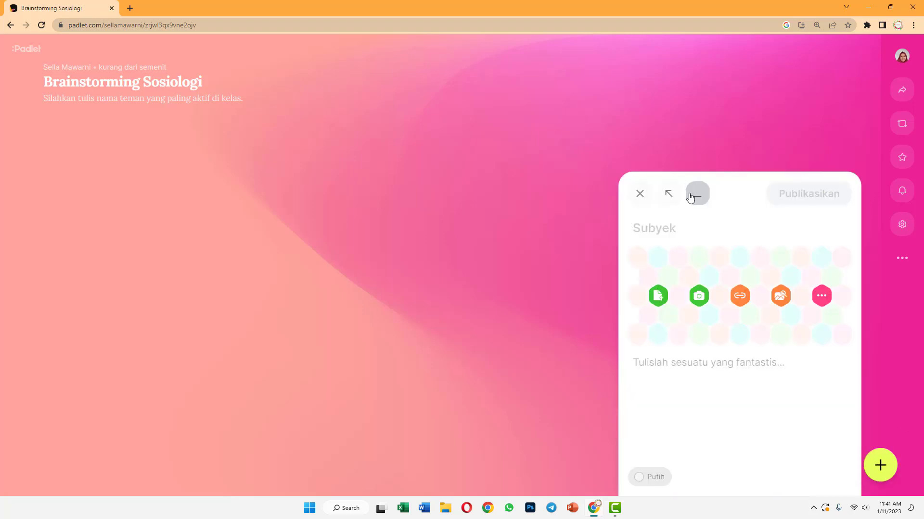
pyautogui.click(640, 194)
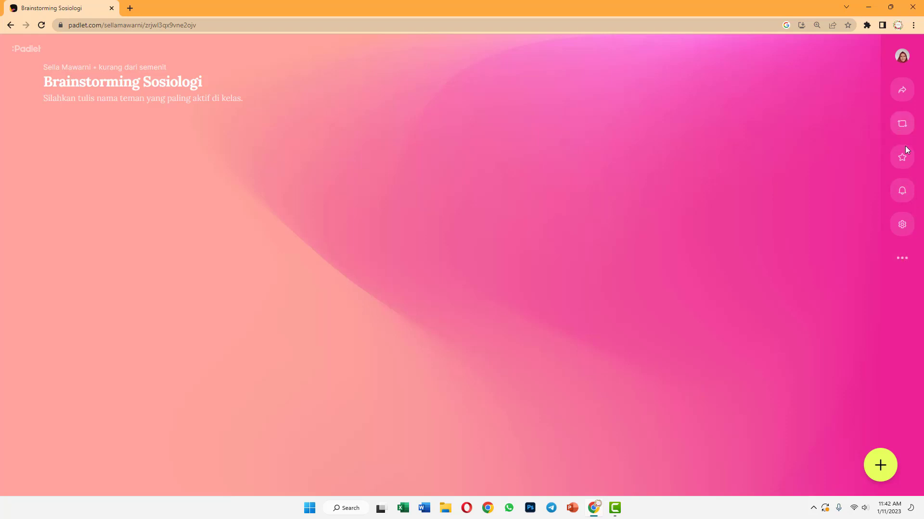
# Copy the Brainstorming Sosiologi board link via 'Salin tautan ke clipboard' in the Sebar panel, then close it
pyautogui.click(903, 94)
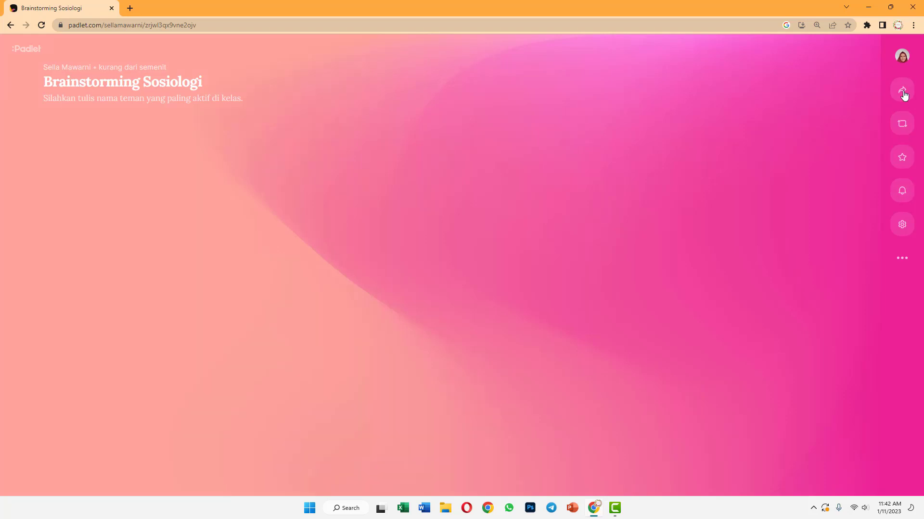
pyautogui.click(721, 47)
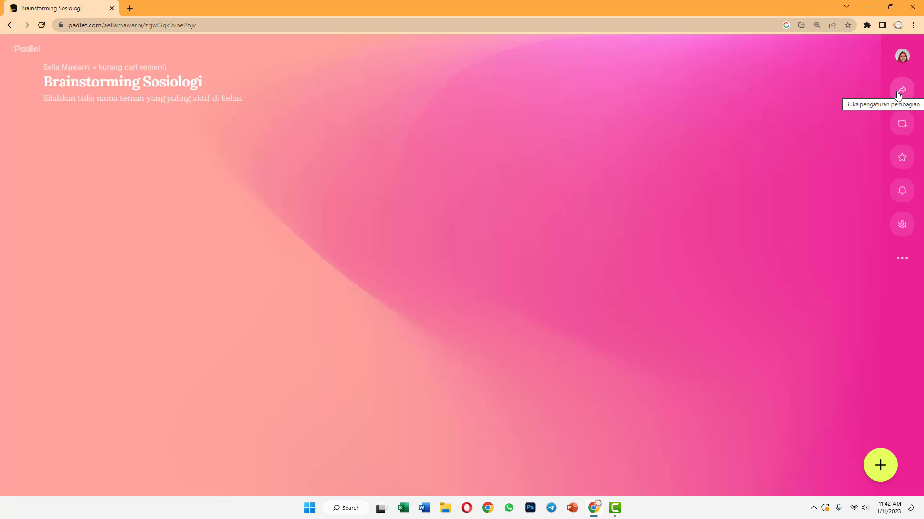
pyautogui.click(898, 95)
pyautogui.scroll(-1, 743, 272)
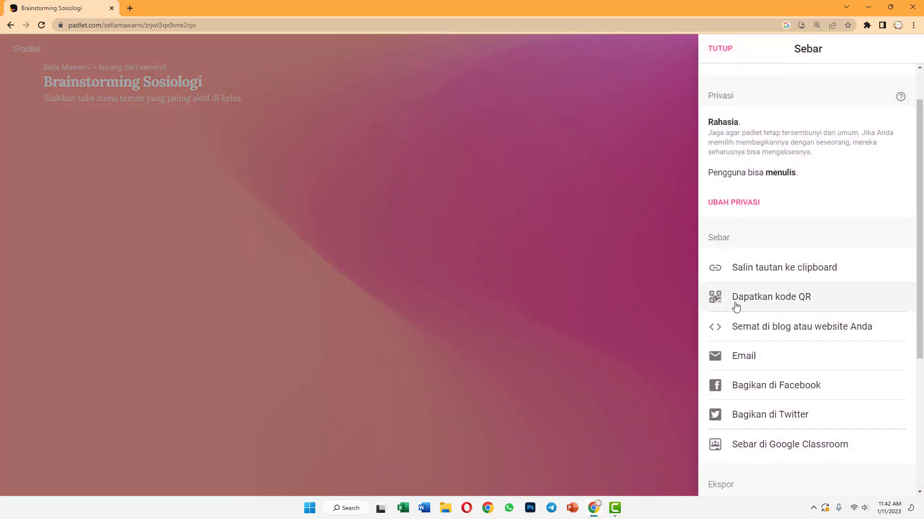
pyautogui.click(757, 277)
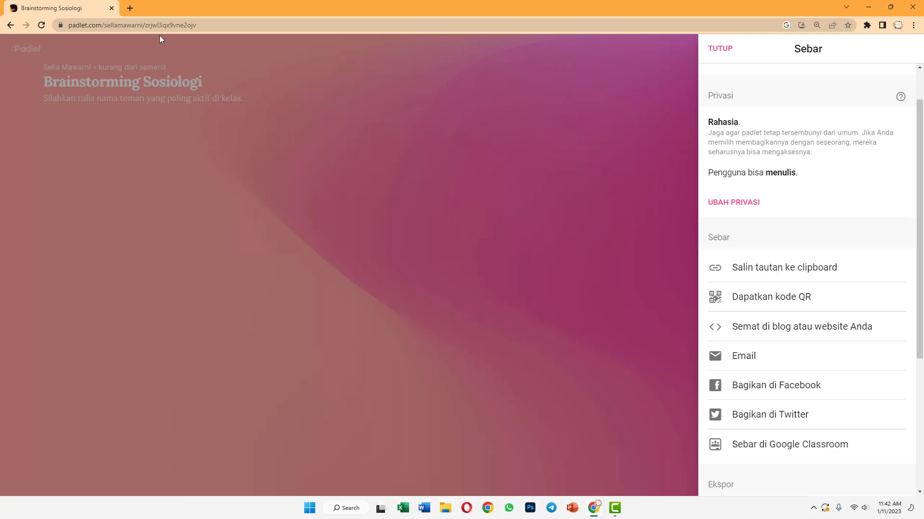
pyautogui.click(272, 87)
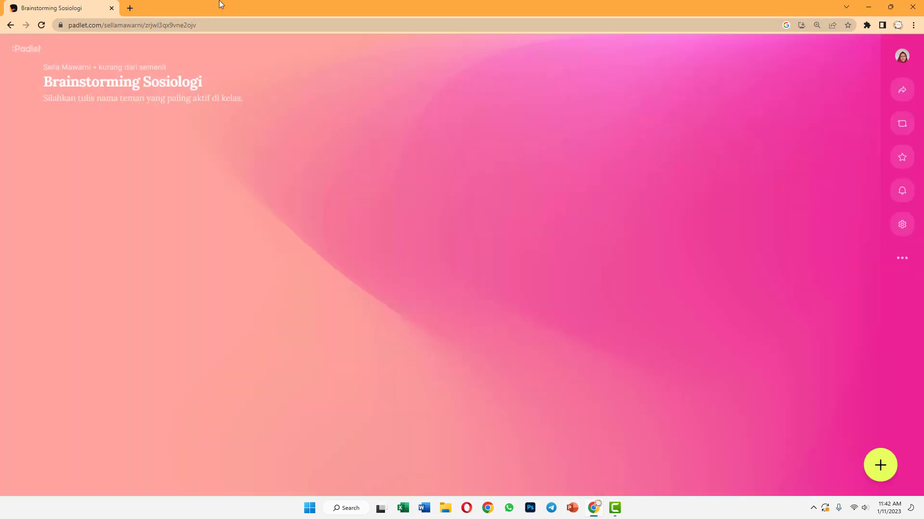
# Paste the copied Padlet link into a new Chrome tab's address bar and load it
pyautogui.click(130, 9)
pyautogui.click(185, 24)
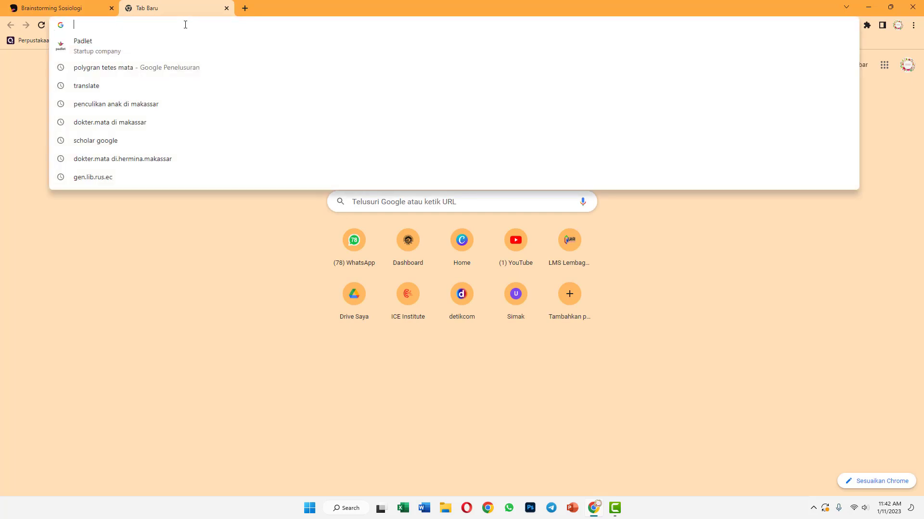
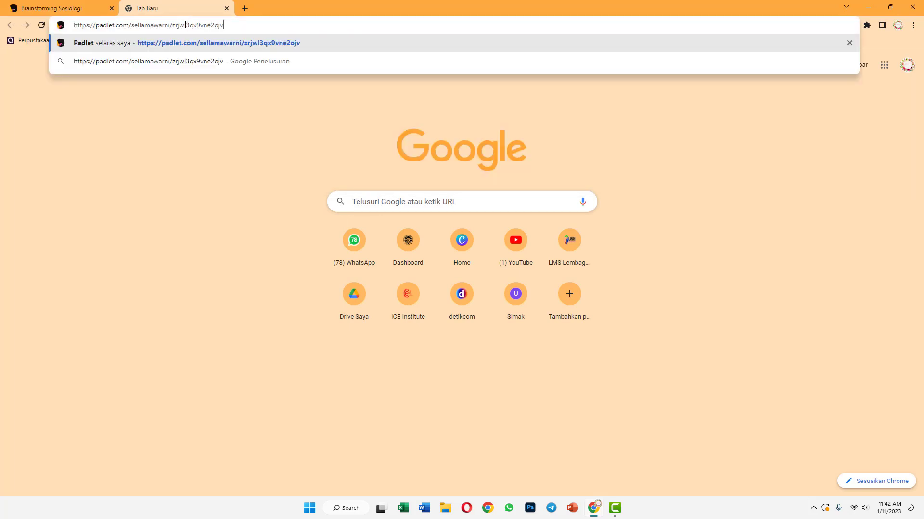
pyautogui.press('Return')
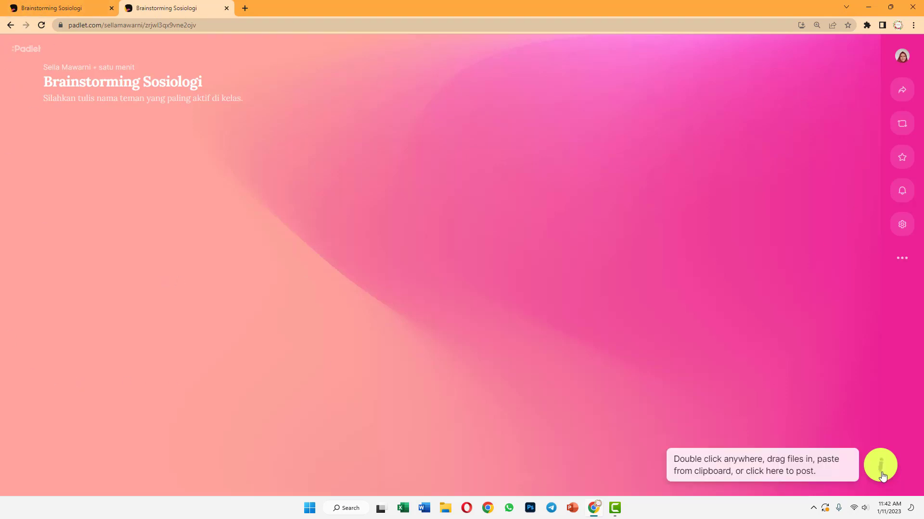
# Start a new post on the board and set its colour to Biru (blue)
pyautogui.click(882, 471)
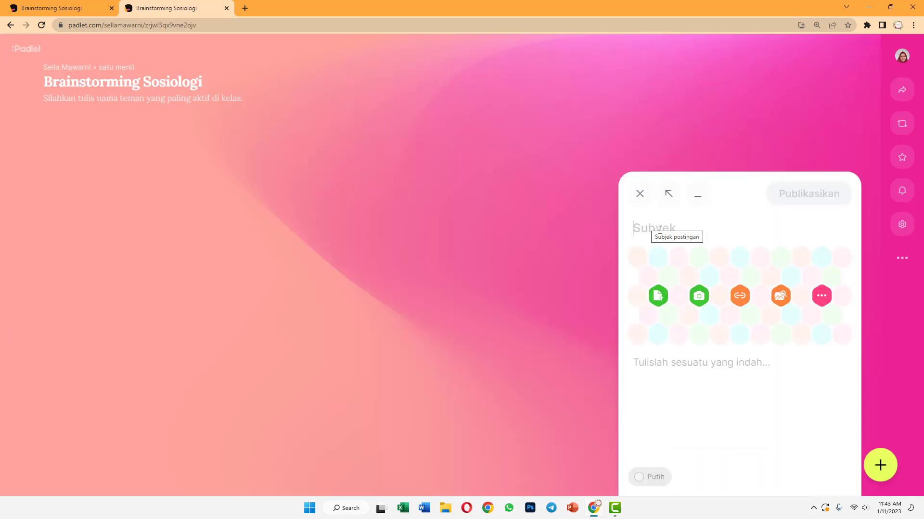
pyautogui.click(76, 10)
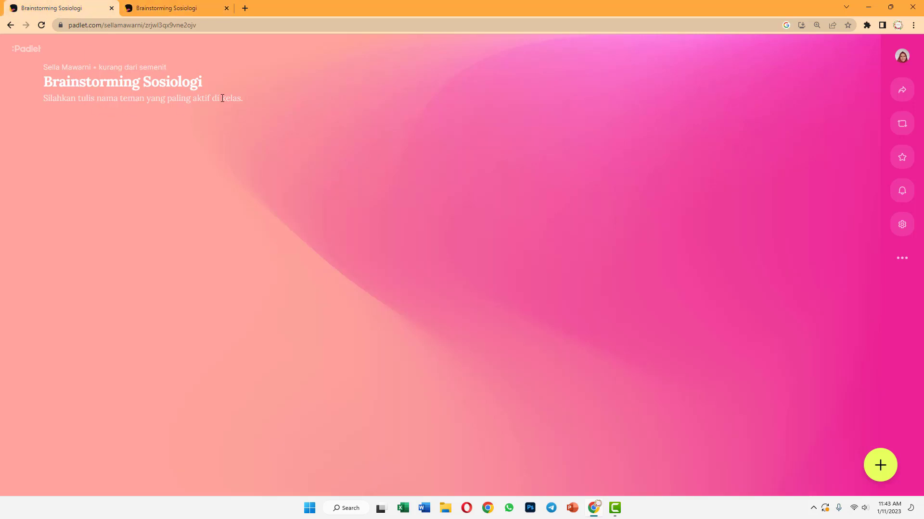
pyautogui.click(194, 11)
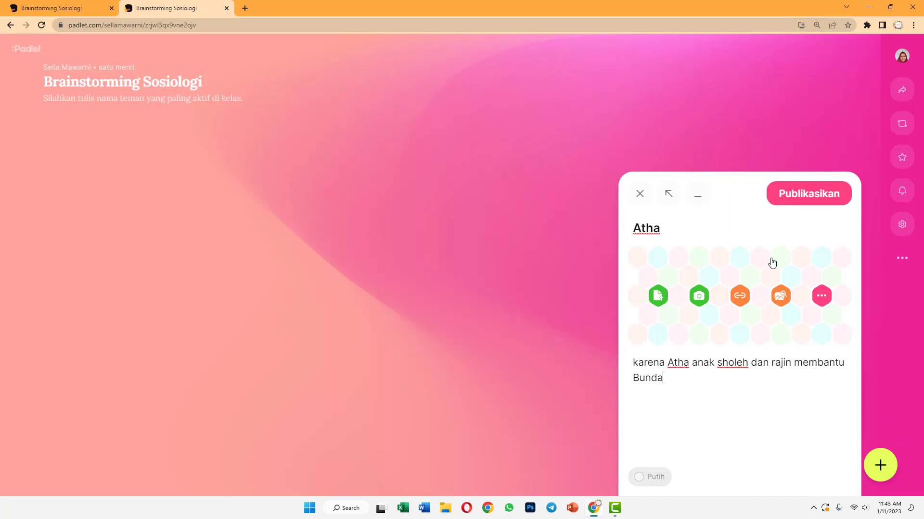
pyautogui.click(645, 477)
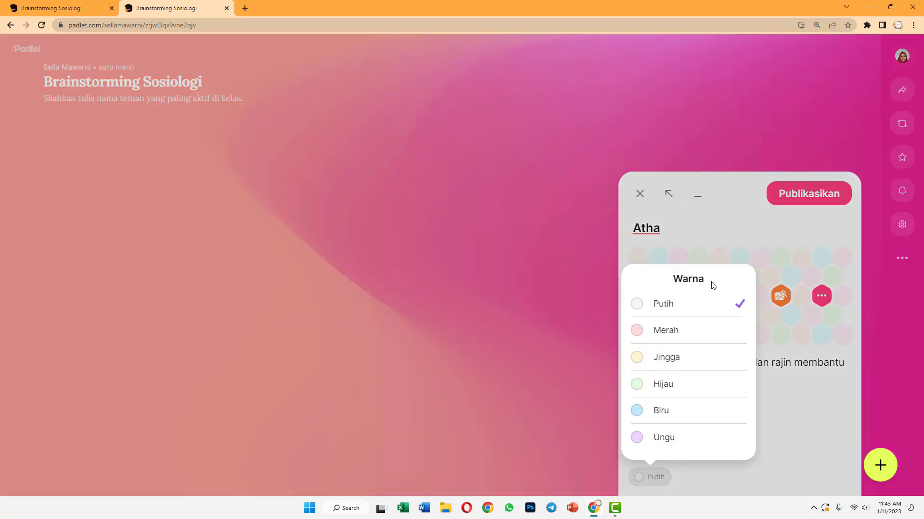
pyautogui.click(685, 332)
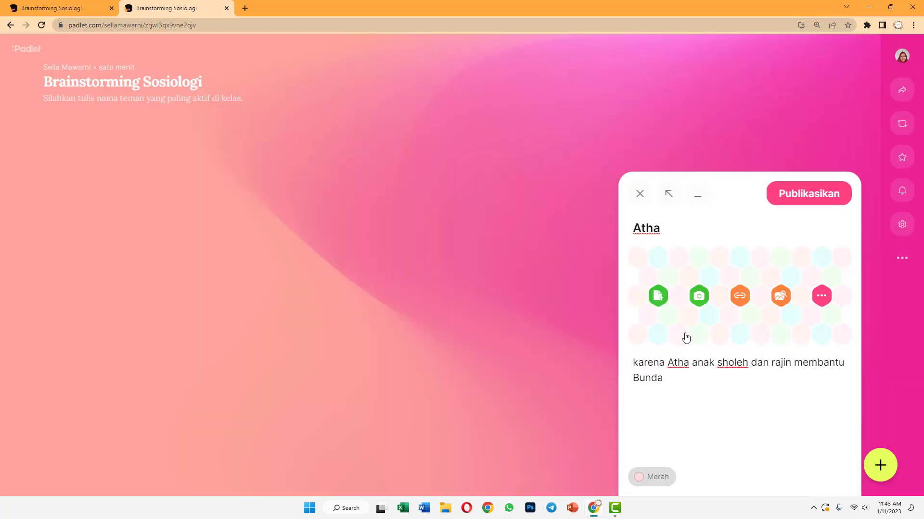
pyautogui.click(659, 480)
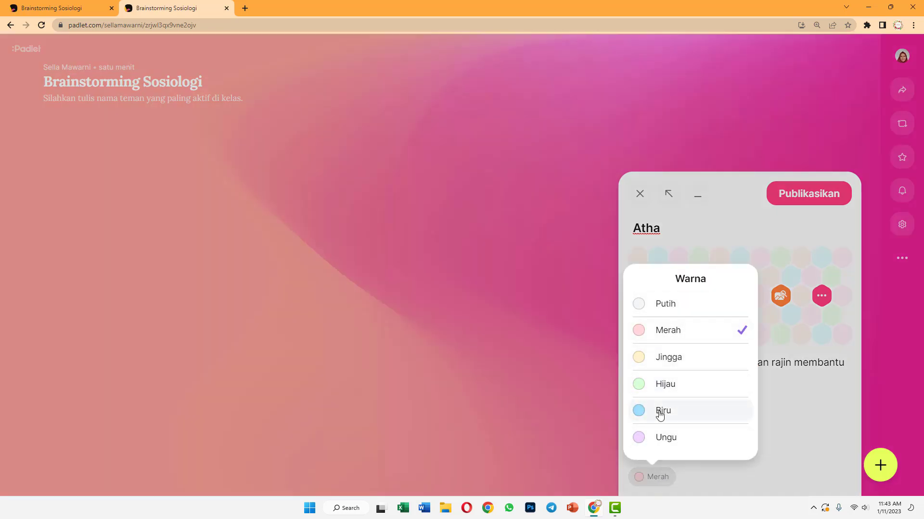
pyautogui.click(662, 411)
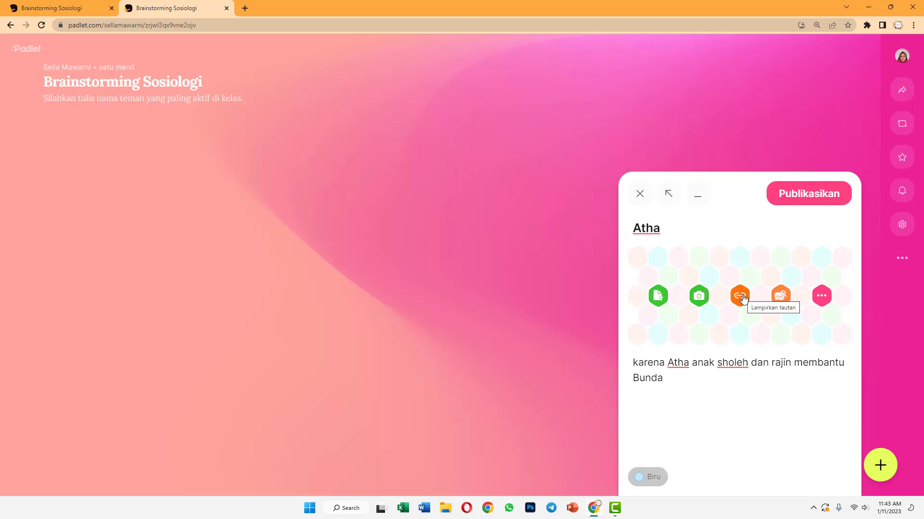
# Publish the Atha post with no attachment
pyautogui.click(821, 295)
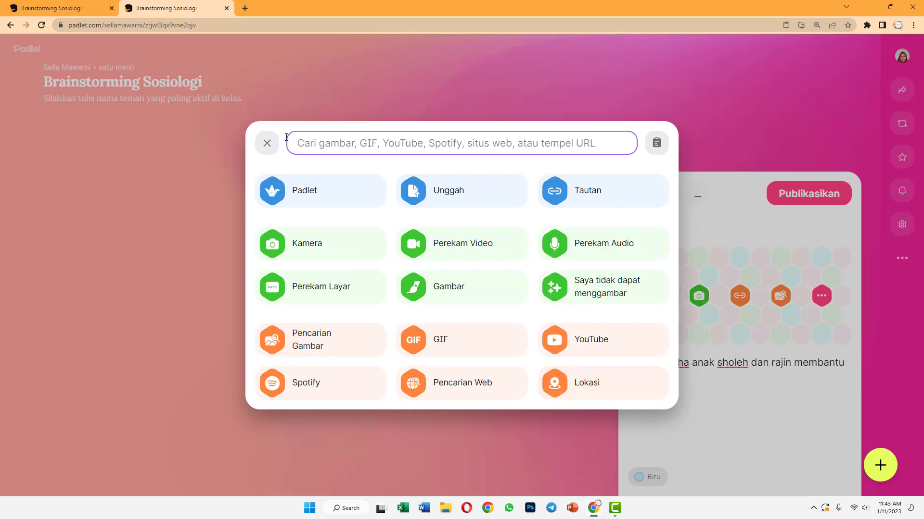
pyautogui.click(265, 143)
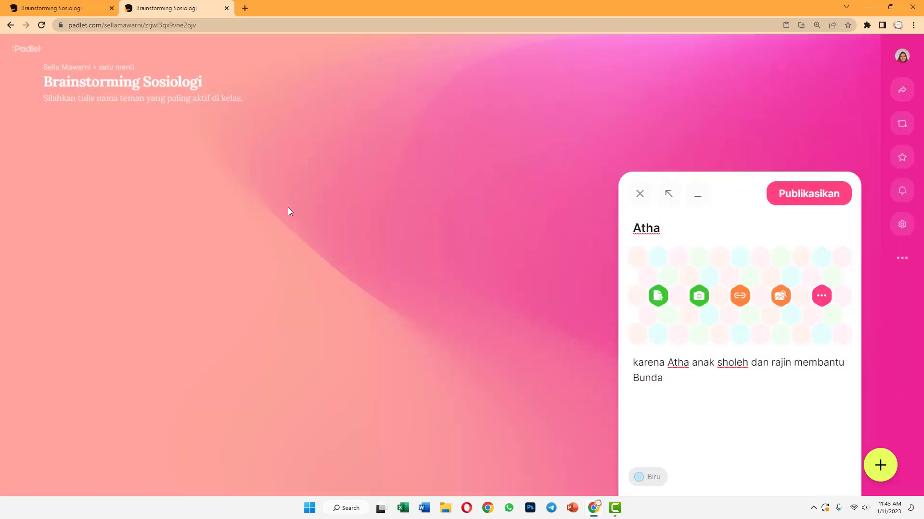
pyautogui.click(781, 203)
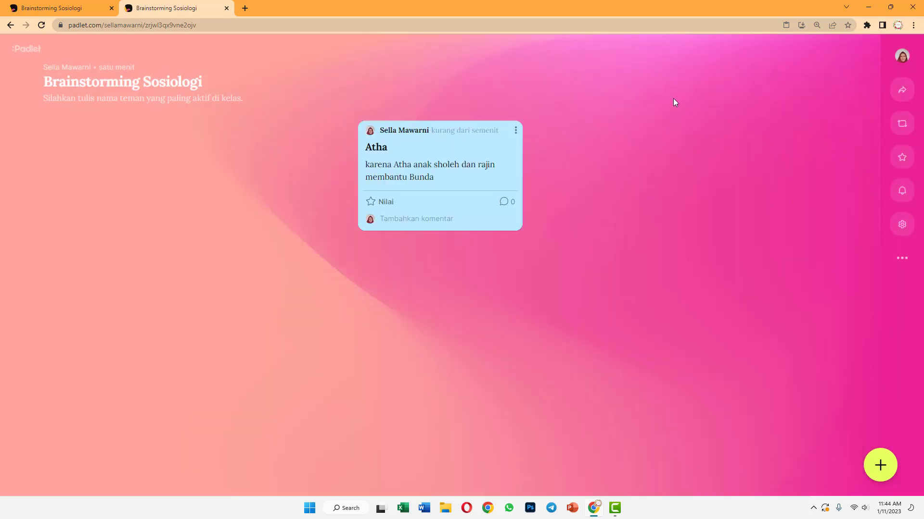
# In the first tab, rate the Atha post five stars
pyautogui.click(86, 10)
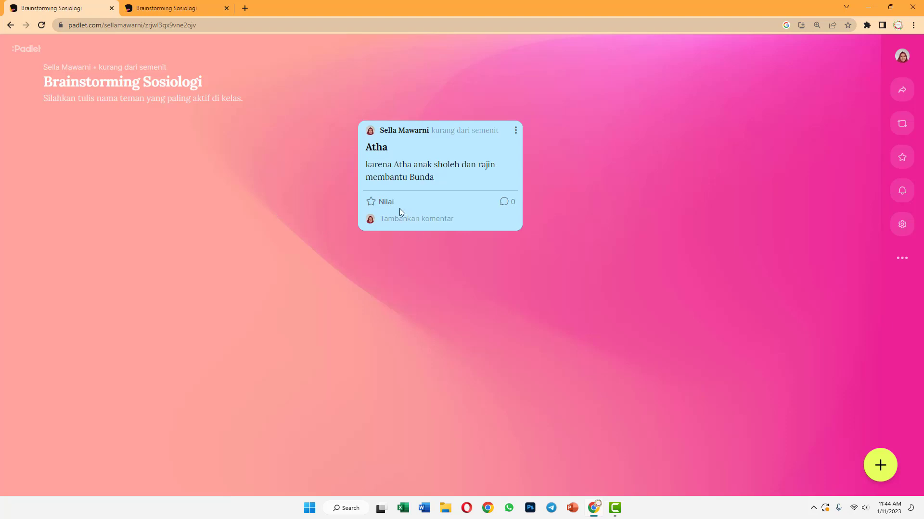
pyautogui.click(370, 204)
pyautogui.moveTo(371, 204)
pyautogui.click(451, 212)
# Add the comment 'mantap' to the Atha post
pyautogui.click(416, 222)
pyautogui.write('mantap')
pyautogui.press('Return')
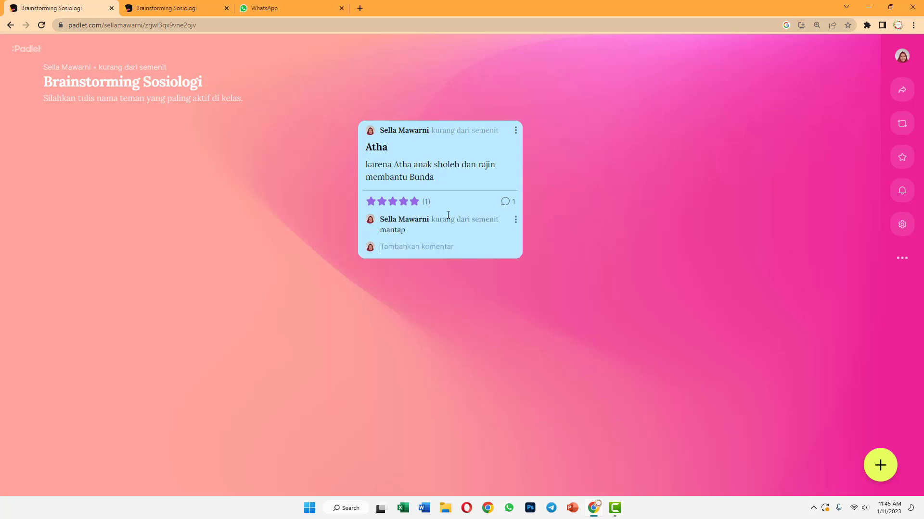